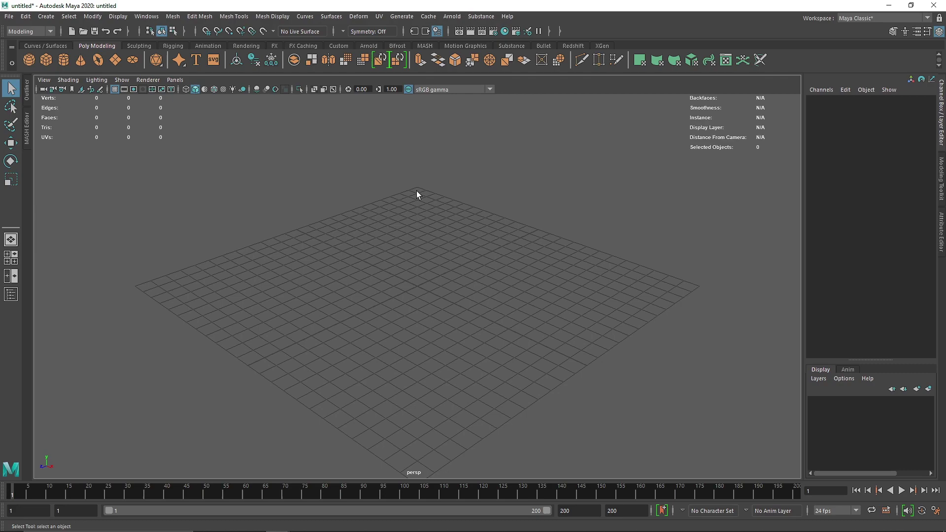
# Create a polygon plane, scale it uniformly to about 24.3 and raise it to about 0.27 in Y
pyautogui.click(115, 60)
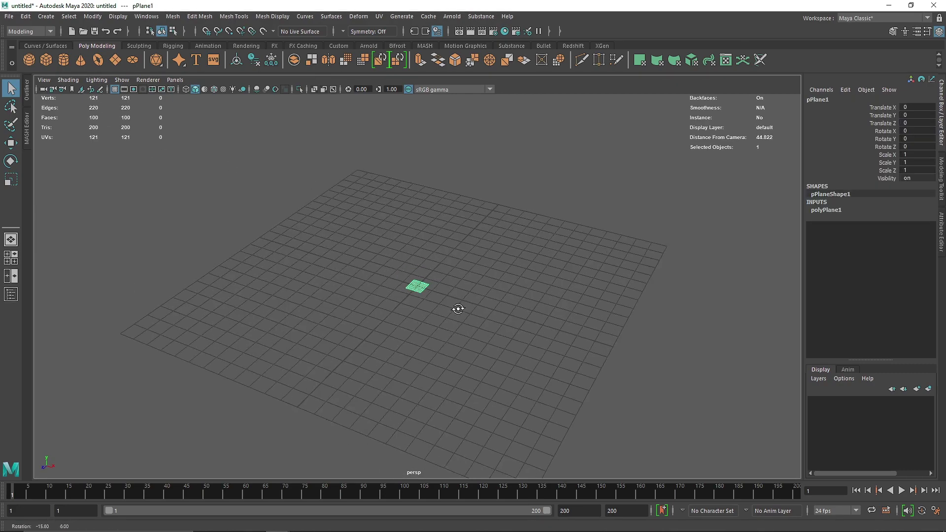
pyautogui.press('r')
pyautogui.keyDown('alt'); pyautogui.moveTo(459, 312); pyautogui.dragTo(682, 331); pyautogui.keyUp('alt')
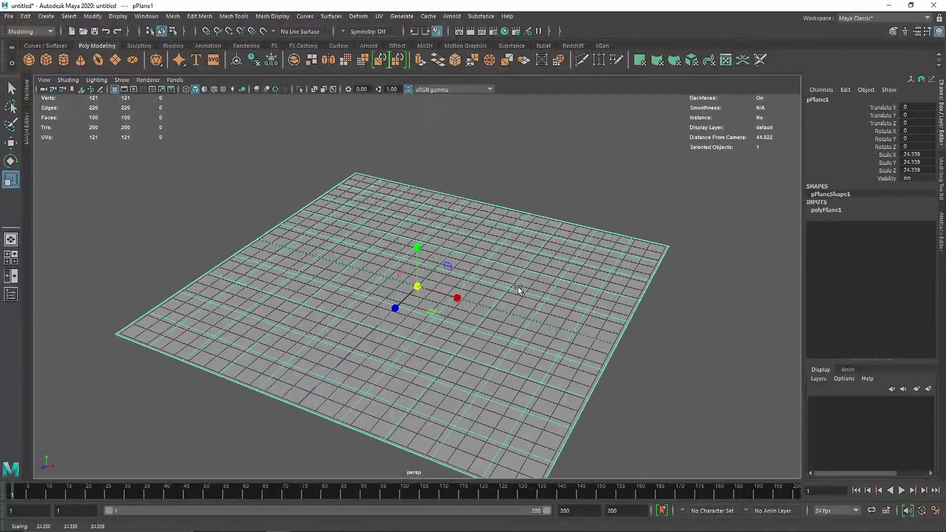
pyautogui.press('w')
pyautogui.moveTo(413, 250); pyautogui.dragTo(484, 248)
# Set the plane's width and height subdivisions to 100 each
pyautogui.click(833, 210)
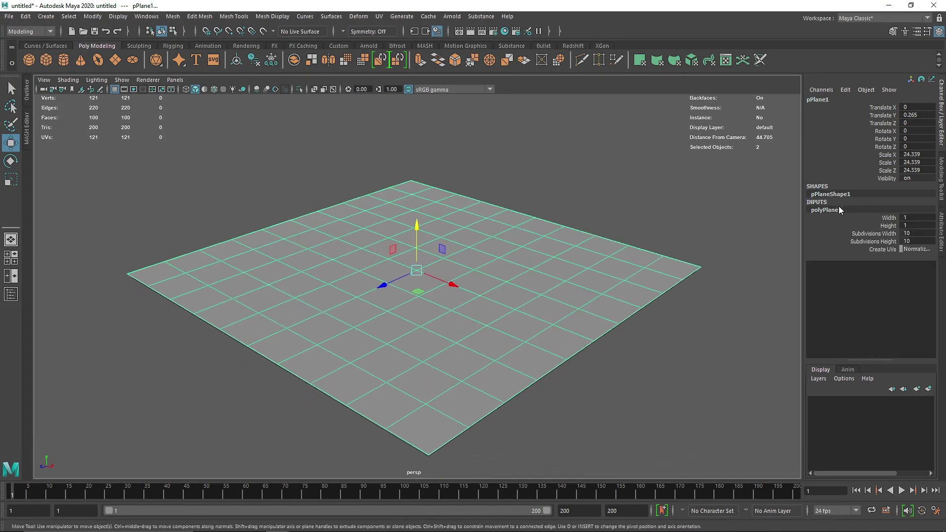
pyautogui.doubleClick(920, 233)
pyautogui.write('100')
pyautogui.press('Tab')
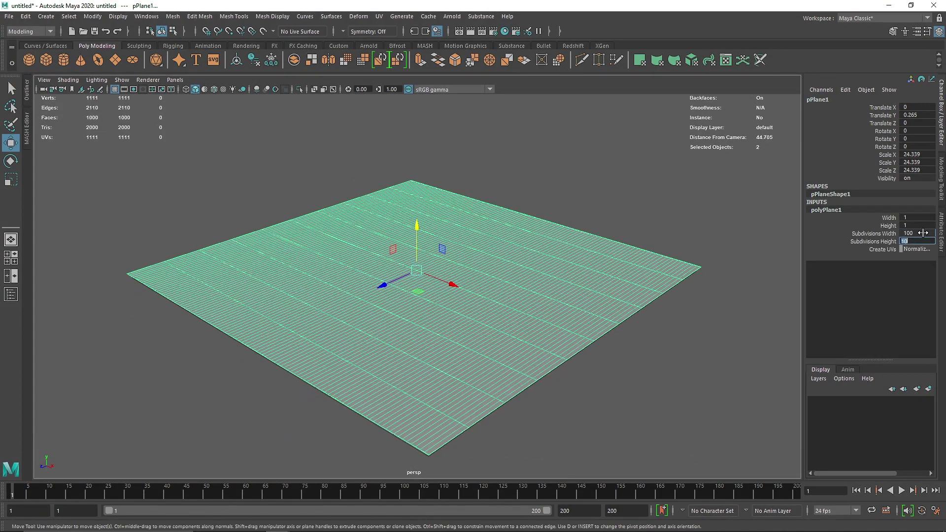
pyautogui.press('Return')
pyautogui.click(684, 178)
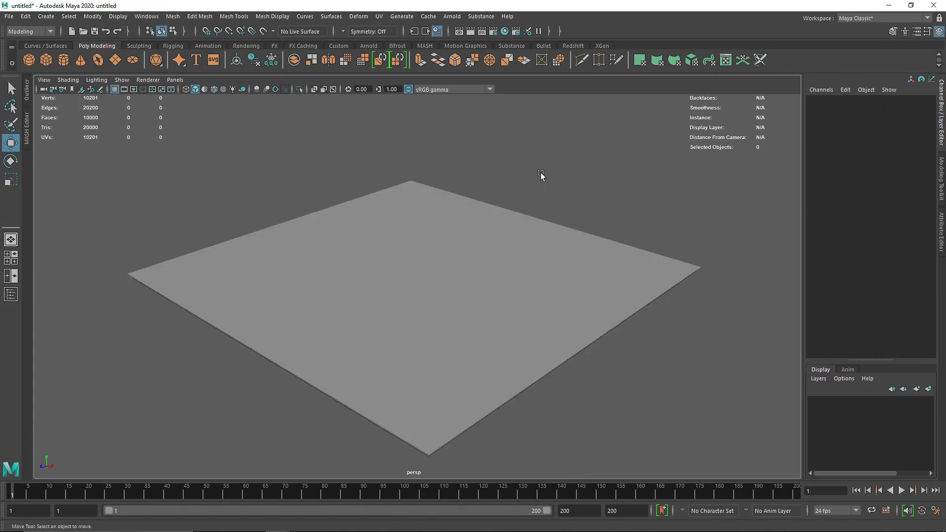
# Expand the plane shape's Arnold attributes and examine its Subdivision settings, including the available types
pyautogui.keyDown('alt'); pyautogui.moveTo(541, 176); pyautogui.dragTo(515, 209); pyautogui.keyUp('alt')
pyautogui.click(370, 237)
pyautogui.keyDown('alt'); pyautogui.moveTo(371, 238); pyautogui.dragTo(393, 255); pyautogui.keyUp('alt')
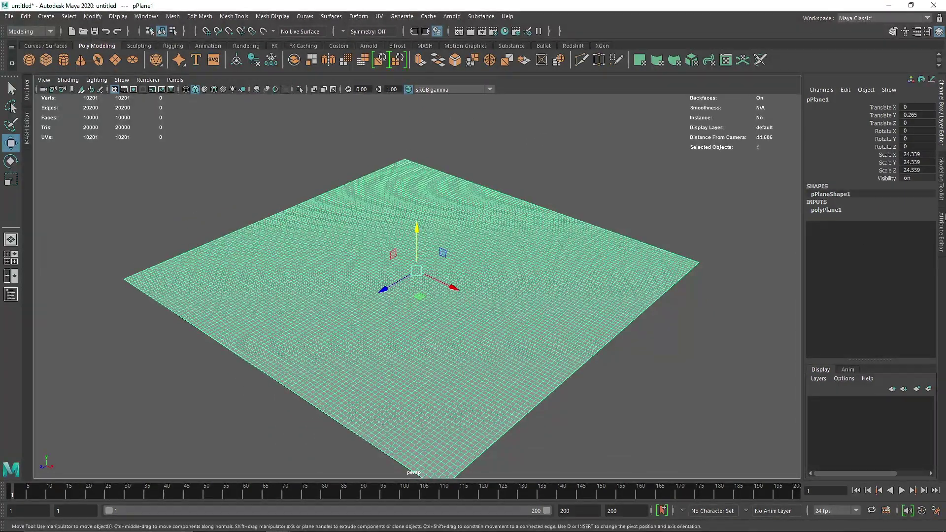
pyautogui.click(941, 216)
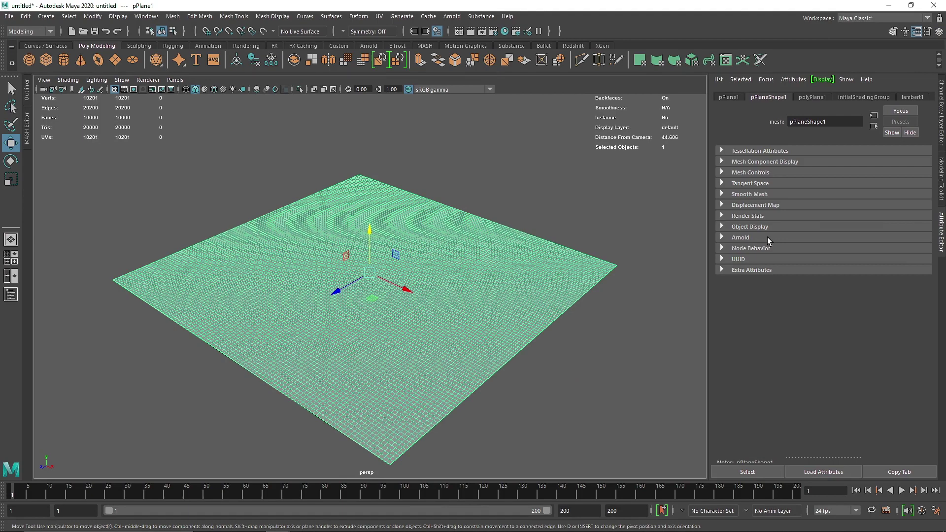
pyautogui.click(768, 237)
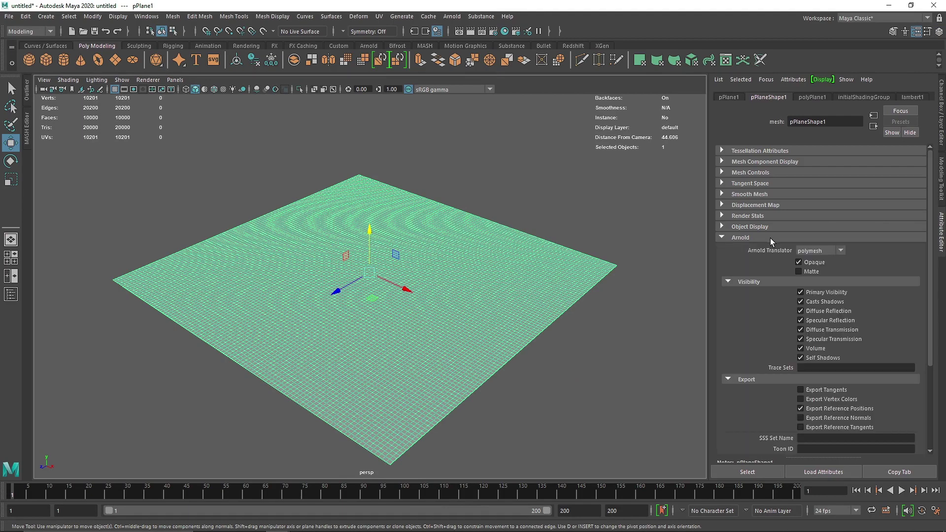
pyautogui.scroll(-4, 739, 414)
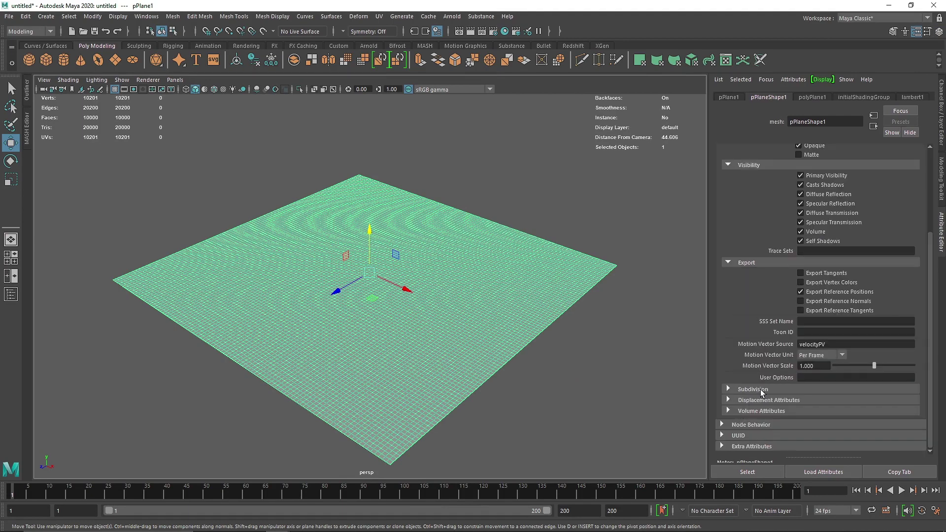
pyautogui.click(762, 390)
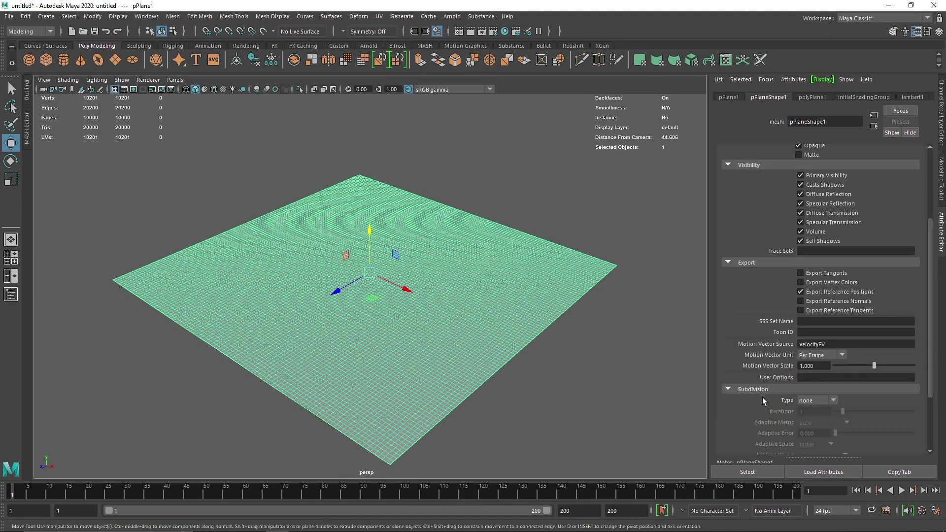
pyautogui.click(815, 404)
pyautogui.click(702, 374)
pyautogui.click(700, 373)
# Assign a new aiStandardSurface material to the plane and name it Ground
pyautogui.click(327, 226)
pyautogui.rightClick(347, 241)
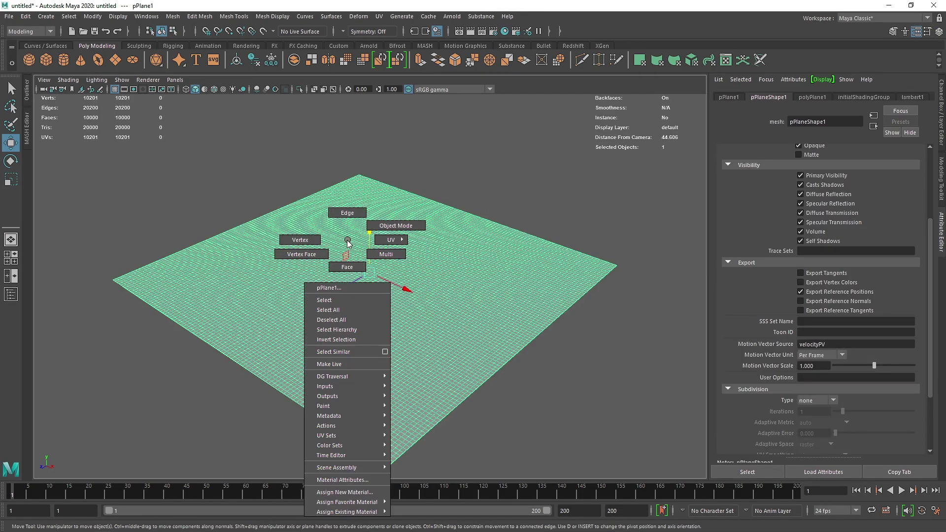
pyautogui.click(348, 491)
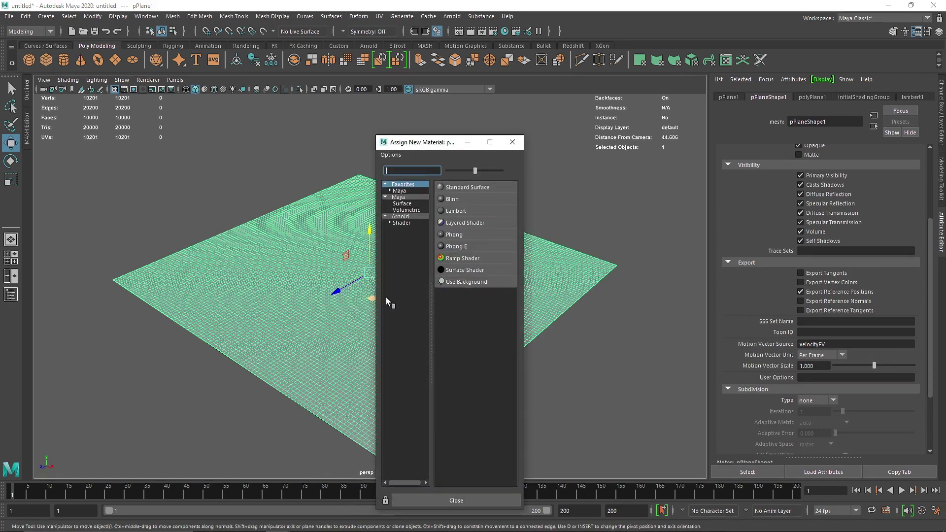
pyautogui.click(406, 223)
pyautogui.click(493, 325)
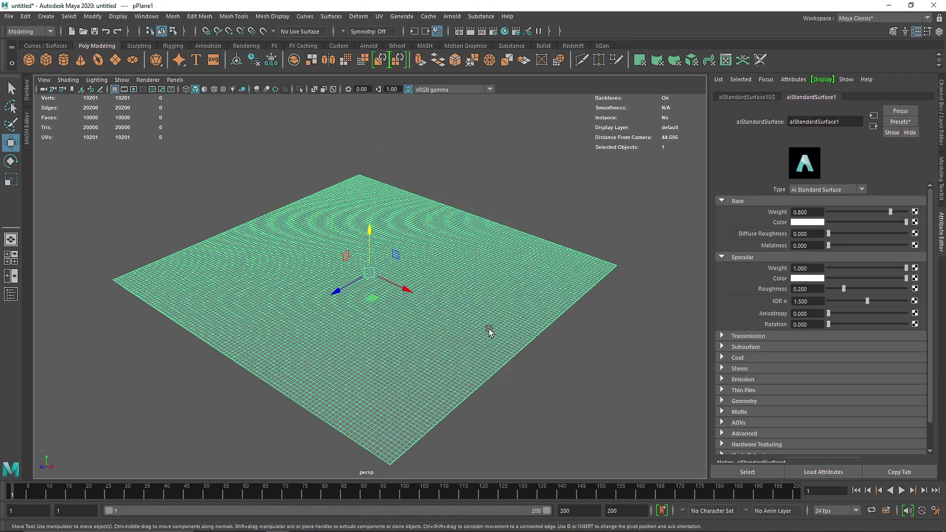
pyautogui.doubleClick(822, 121)
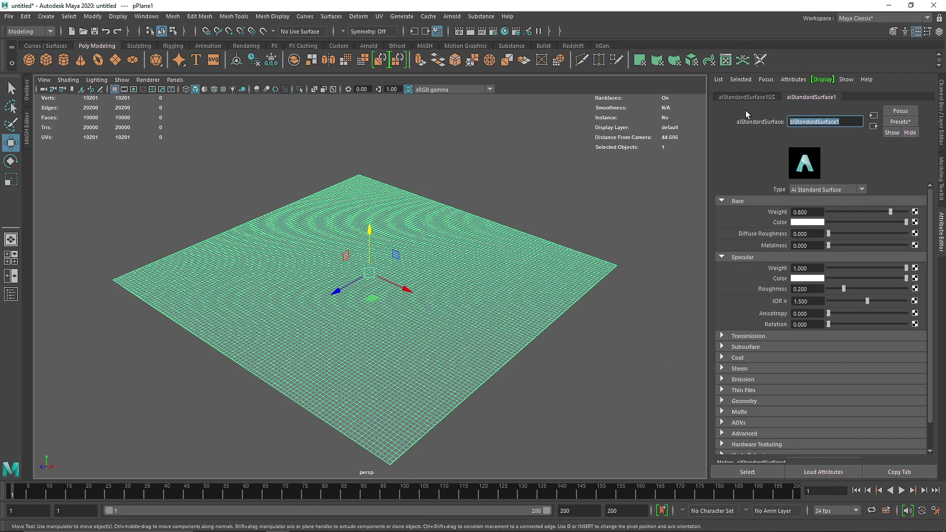
pyautogui.write('Ground')
pyautogui.press('Return')
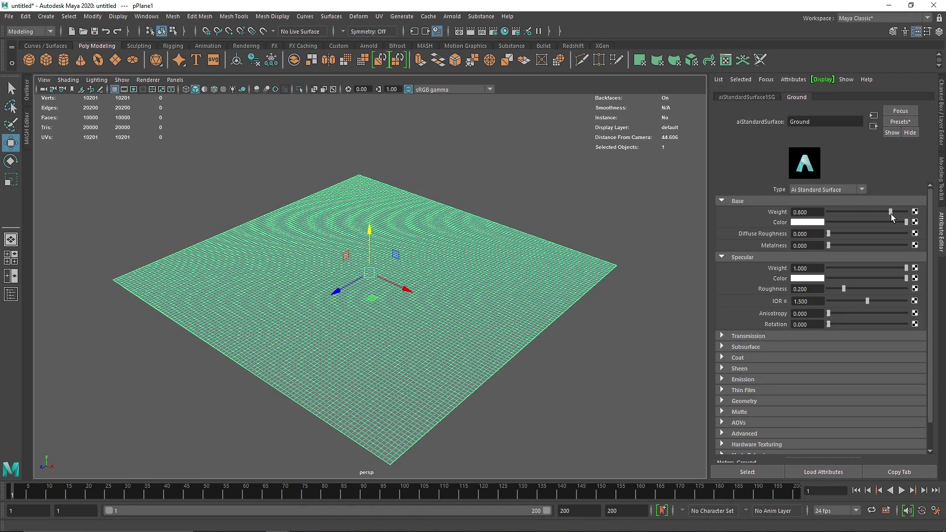
# Give the Ground material a base weight of 1, a dark grey base color and a specular roughness of 0.4
pyautogui.moveTo(891, 212); pyautogui.dragTo(831, 223)
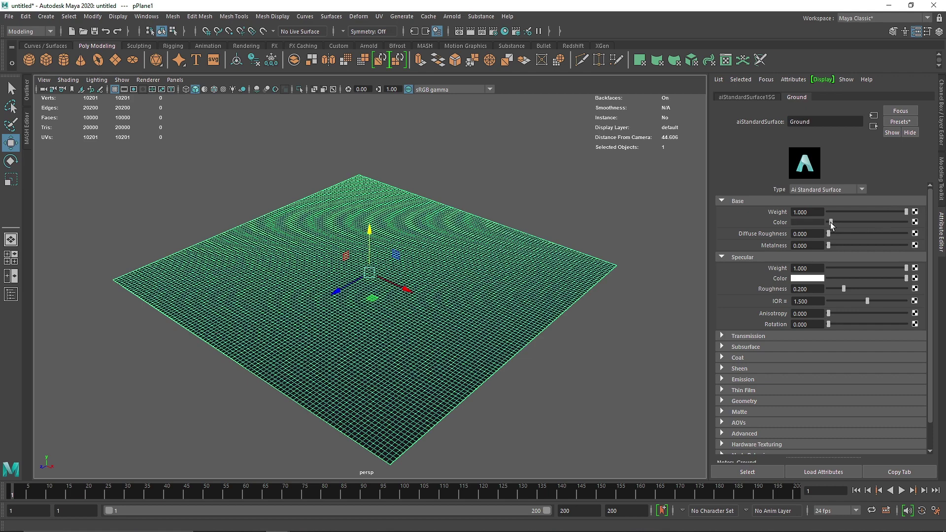
pyautogui.click(807, 288)
pyautogui.write('.4')
pyautogui.press('Return')
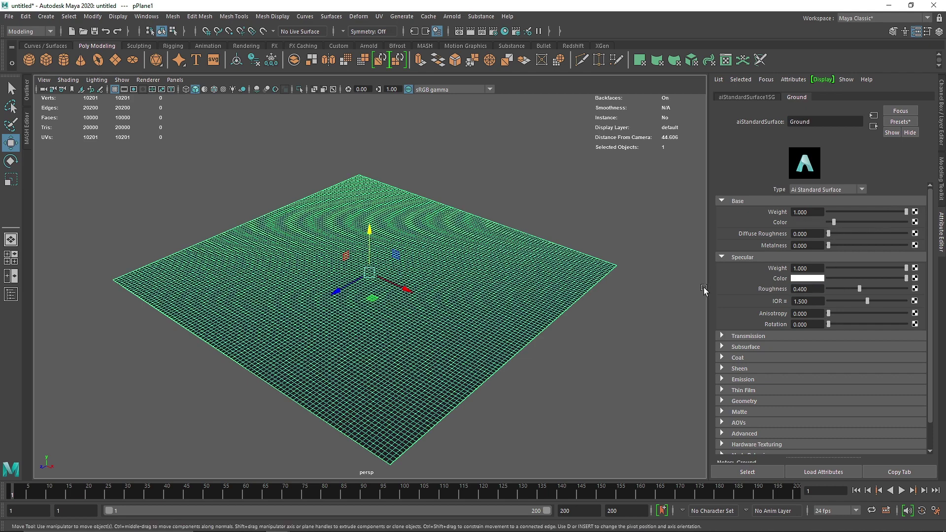
# Open the Hypershade and graph the Ground material's network
pyautogui.click(556, 178)
pyautogui.keyDown('alt'); pyautogui.moveTo(296, 317); pyautogui.dragTo(380, 245); pyautogui.keyUp('alt')
pyautogui.click(487, 64)
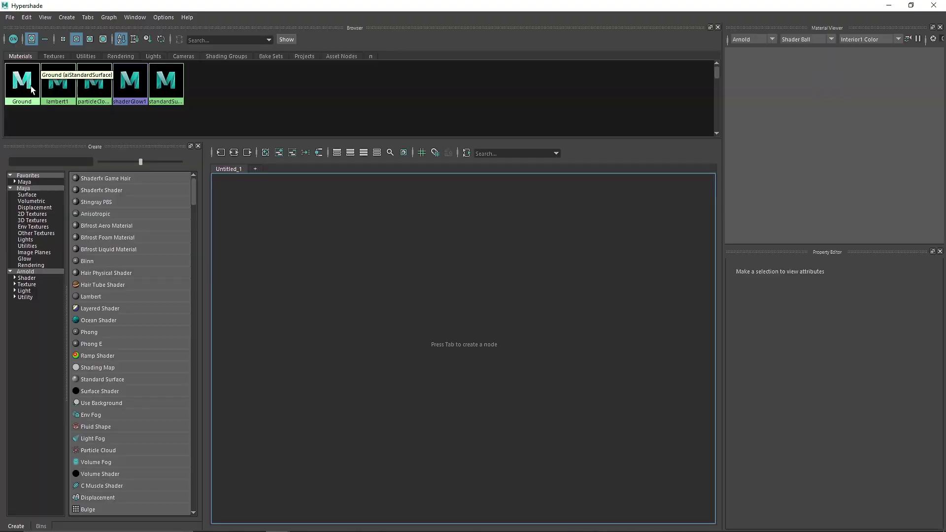
pyautogui.rightClick(21, 82)
pyautogui.moveTo(25, 82); pyautogui.dragTo(91, 116, button='right')
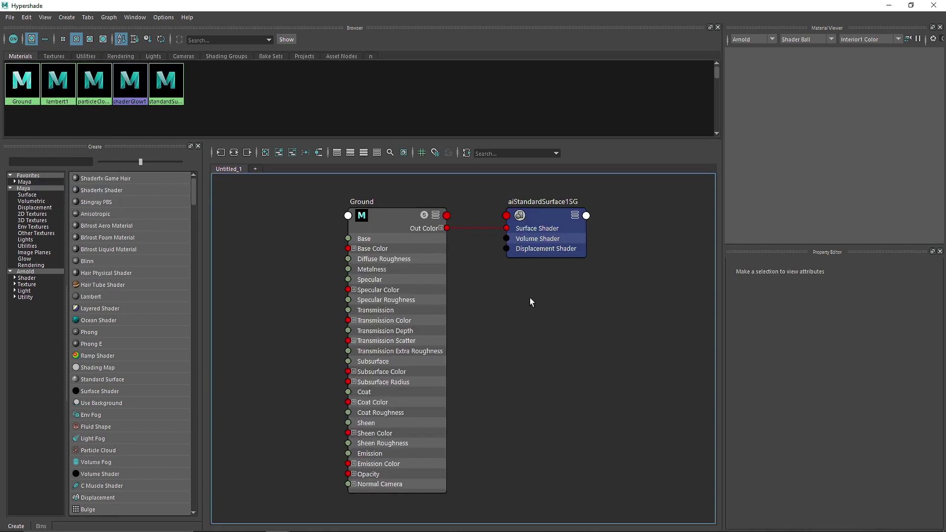
# Shorten the Ground node's displayed attribute list and place the shading group node lower in the graph
pyautogui.click(428, 260)
pyautogui.click(364, 153)
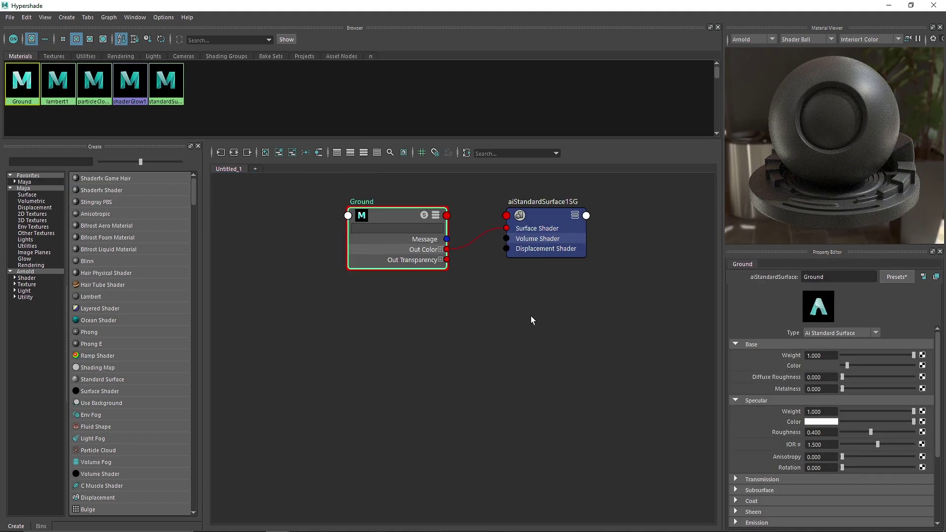
pyautogui.moveTo(537, 223); pyautogui.dragTo(560, 330)
pyautogui.keyDown('alt'); pyautogui.moveTo(569, 277); pyautogui.dragTo(547, 203, button='middle'); pyautogui.keyUp('alt')
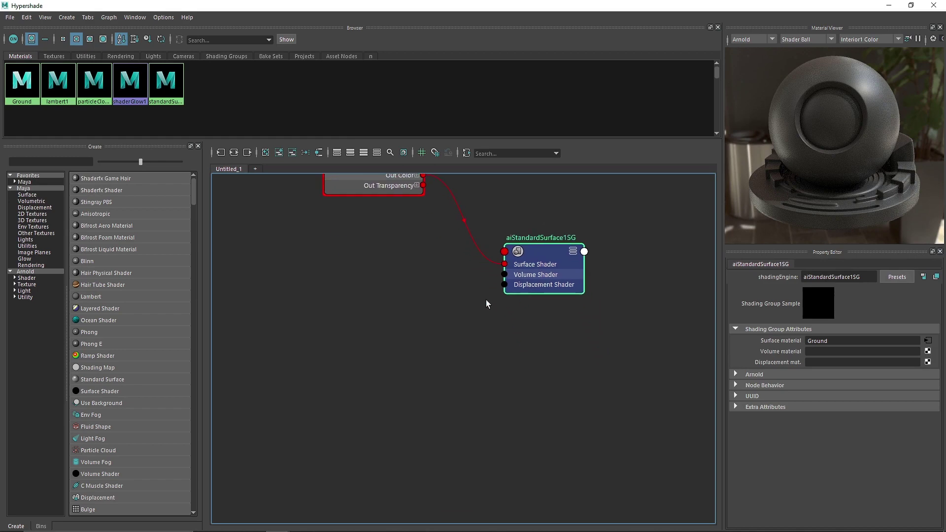
pyautogui.moveTo(658, 321); pyautogui.dragTo(518, 285)
pyautogui.keyDown('alt'); pyautogui.moveTo(339, 288); pyautogui.dragTo(374, 303, button='middle'); pyautogui.keyUp('alt')
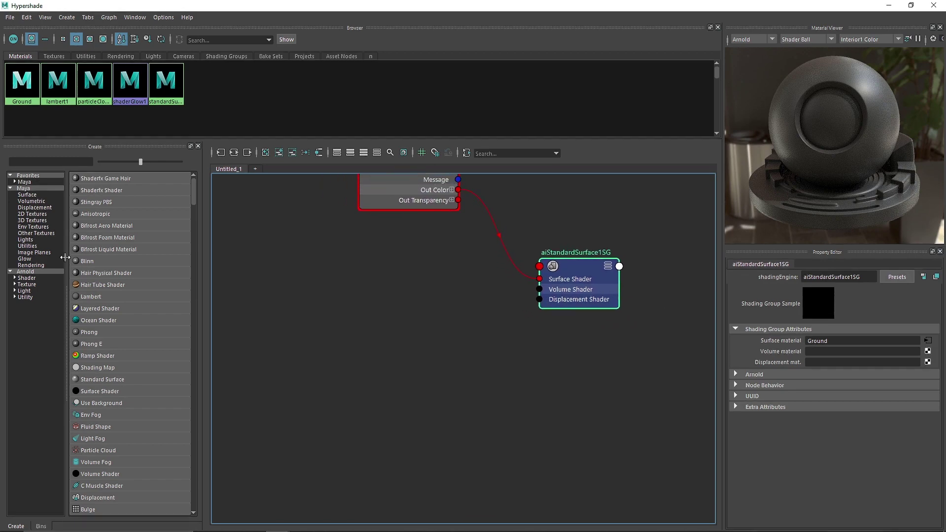
# Create an Arnold aiNoise texture and set its octaves to 8 and amplitude to 5
pyautogui.click(39, 270)
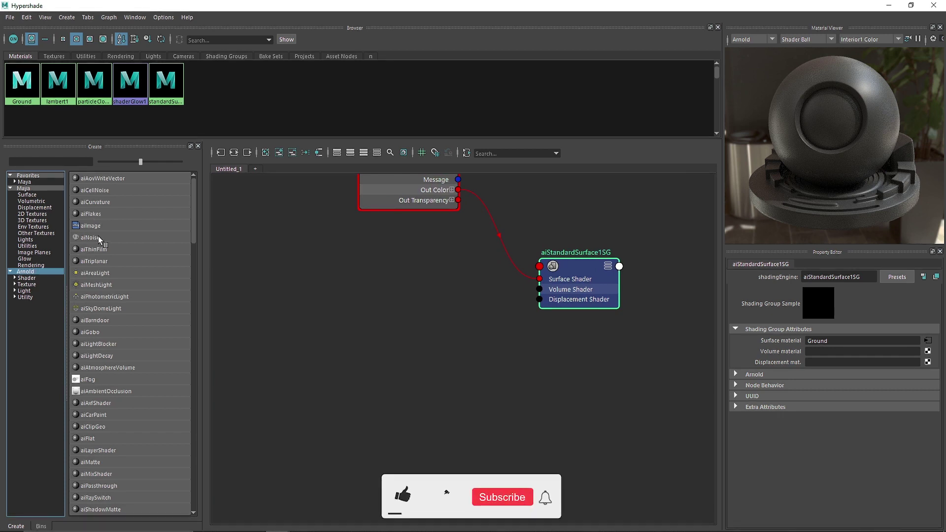
pyautogui.click(93, 237)
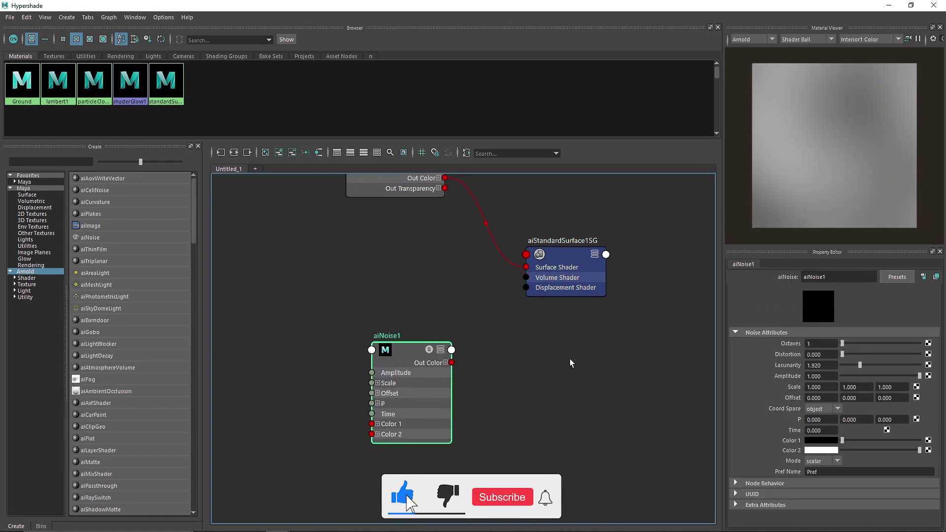
pyautogui.moveTo(842, 343); pyautogui.dragTo(920, 343)
pyautogui.moveTo(815, 344); pyautogui.dragTo(778, 345)
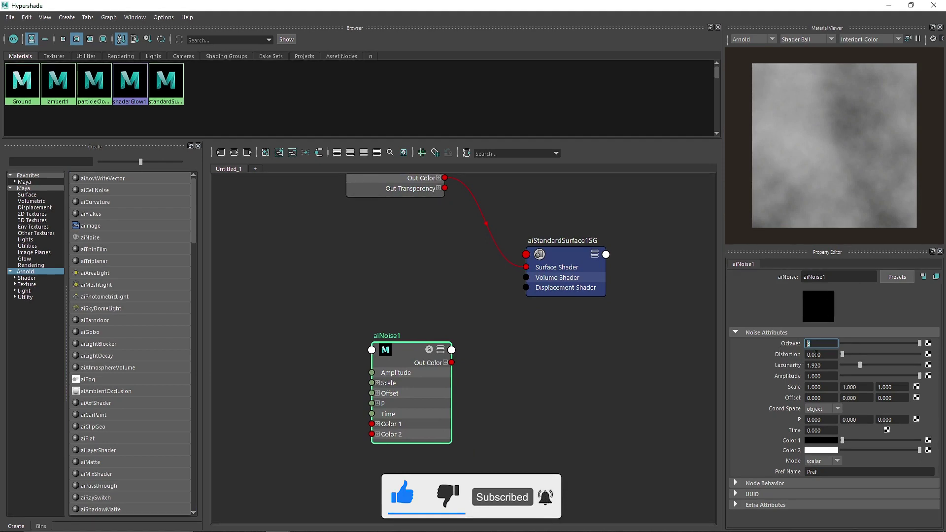
pyautogui.doubleClick(820, 376)
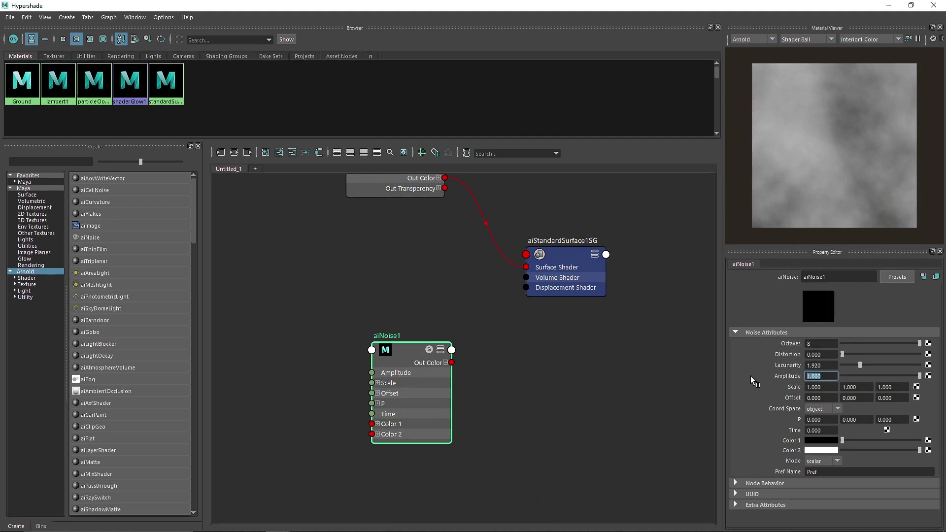
pyautogui.write('5')
pyautogui.press('Return')
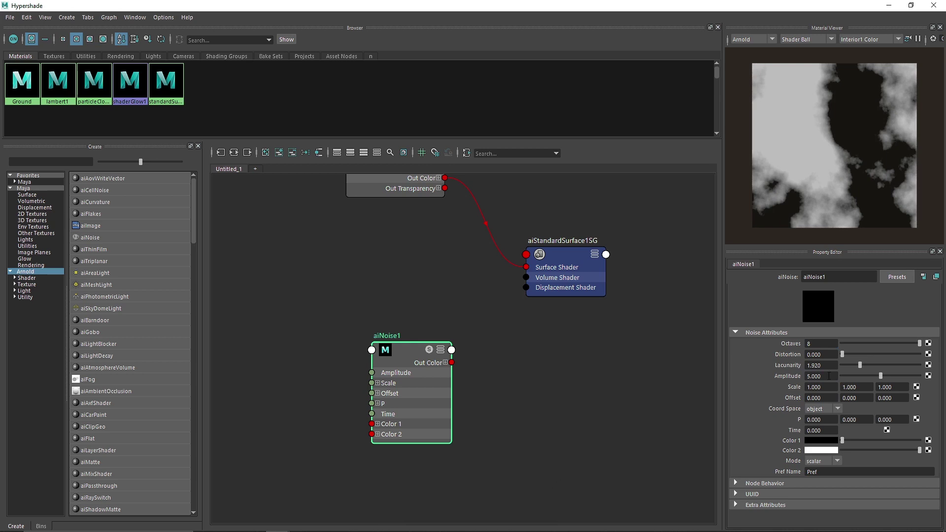
# Set the noise's lacunarity to about 2.19, distortion to about 0.97 and scale to 2 on all three axes
pyautogui.moveTo(853, 365)
pyautogui.mouseDown()
pyautogui.moveTo(864, 365)
pyautogui.moveTo(850, 354)
pyautogui.mouseUp()
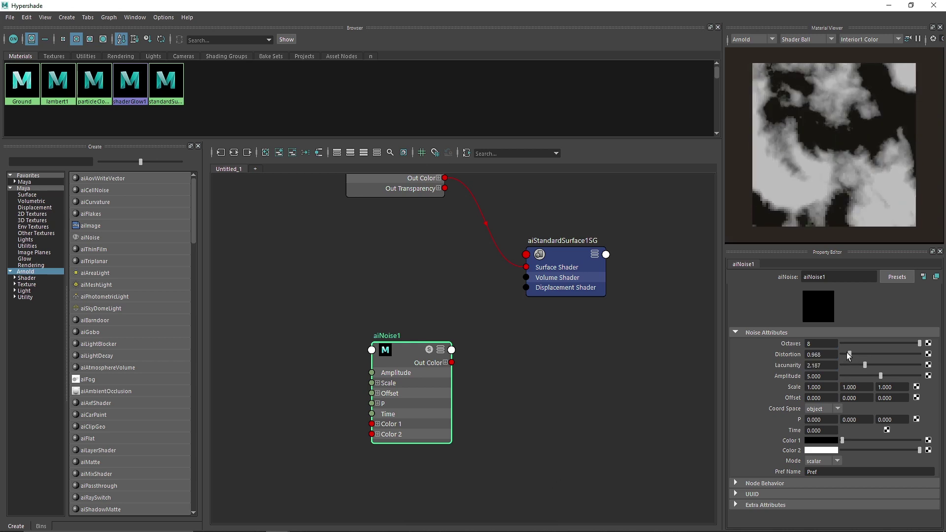
pyautogui.doubleClick(833, 387)
pyautogui.write('2')
pyautogui.press('Tab')
pyautogui.write('2')
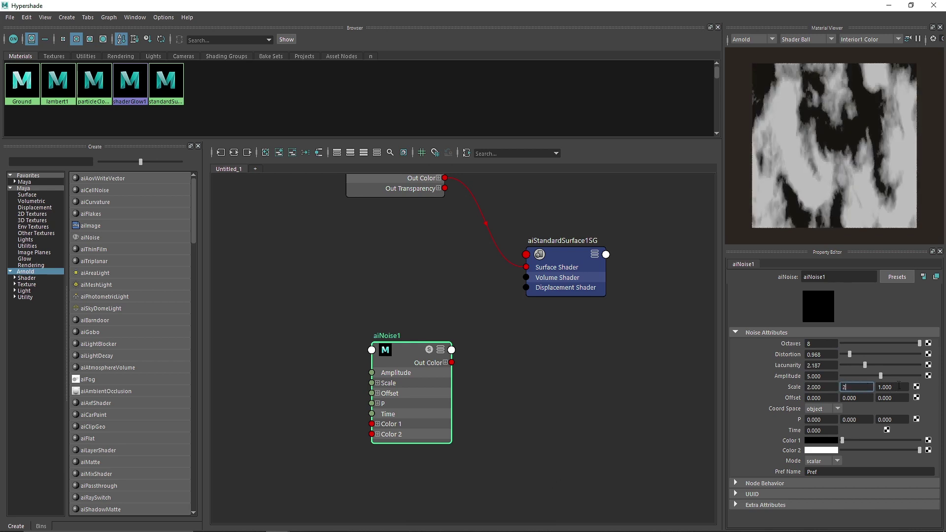
pyautogui.press('Tab')
pyautogui.write('2')
pyautogui.click(574, 367)
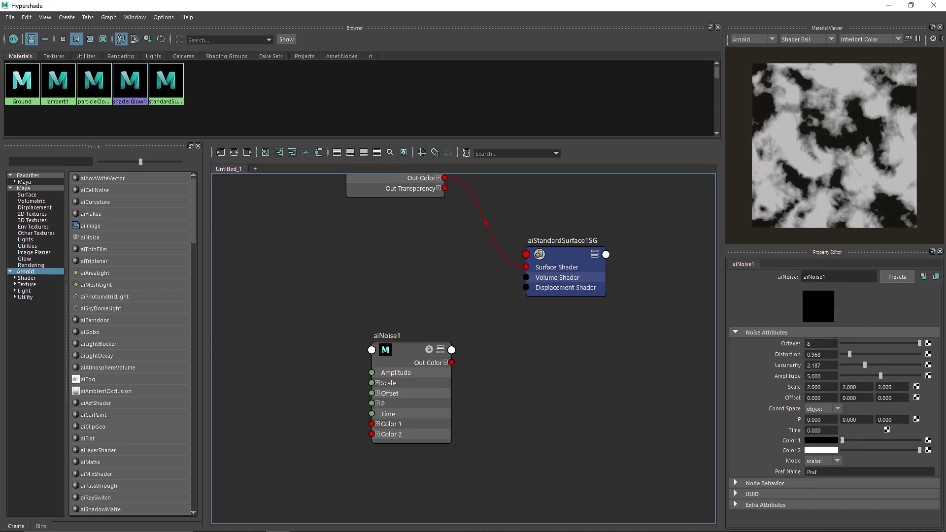
pyautogui.moveTo(847, 356); pyautogui.dragTo(850, 351)
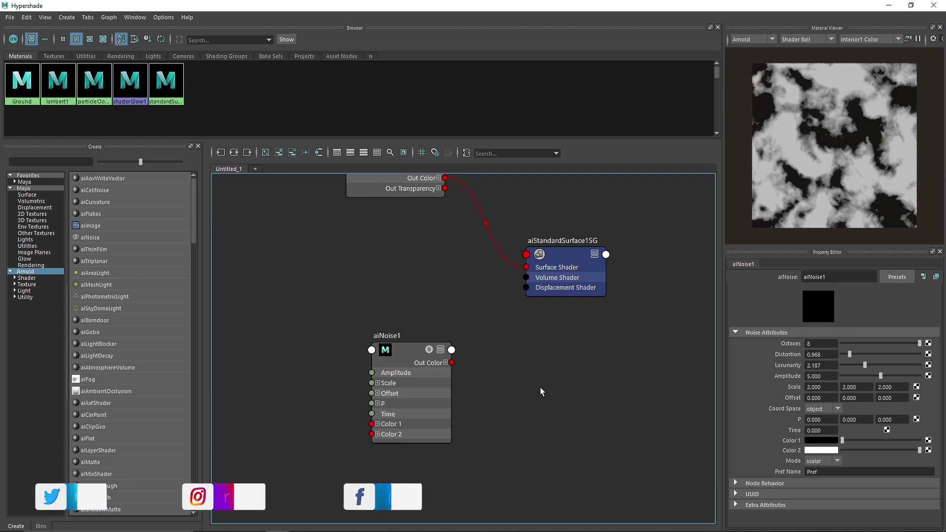
# Connect the noise's Out Color to the Displacement Shader input of the Ground material's shading group
pyautogui.moveTo(452, 362); pyautogui.dragTo(526, 288)
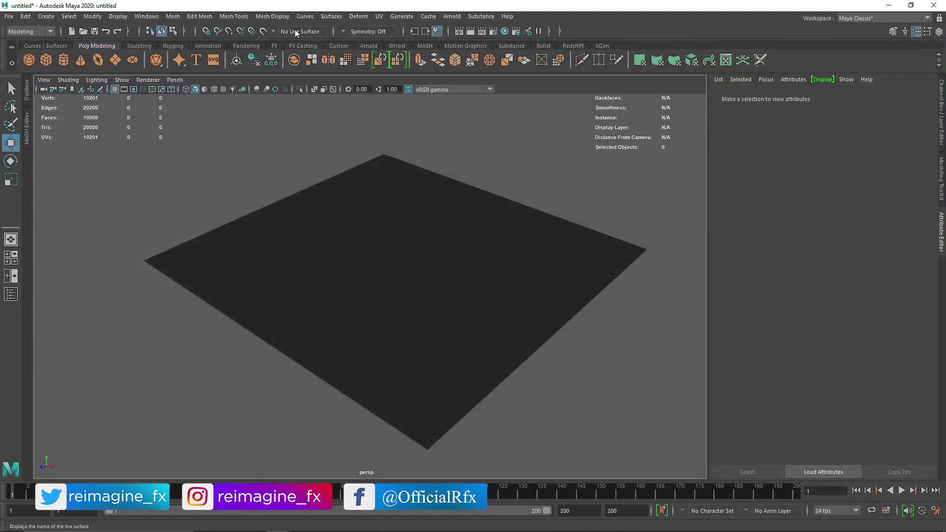
# Add an Arnold Physical Sky to the scene and run an Arnold render of the perspective view
pyautogui.click(368, 46)
pyautogui.click(115, 60)
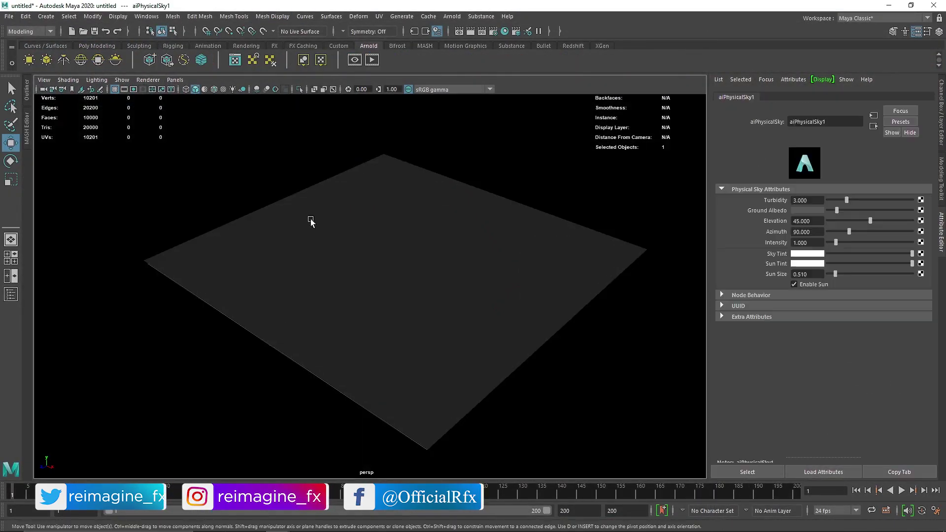
pyautogui.click(371, 60)
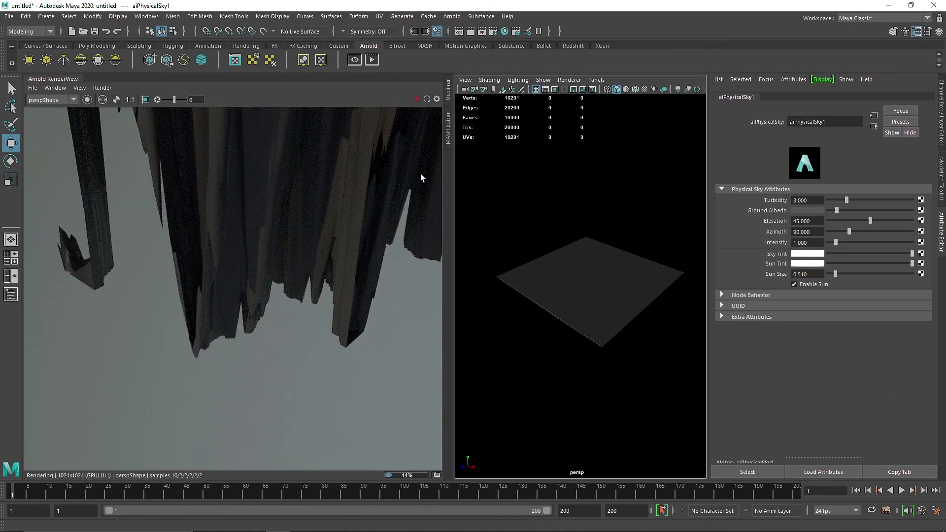
pyautogui.click(414, 114)
pyautogui.click(417, 99)
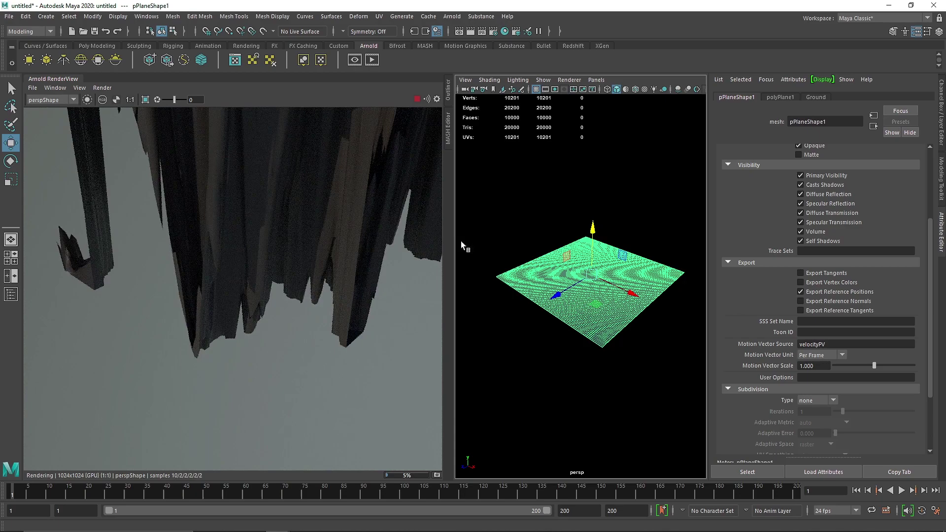
# Select the ground plane and show the Arnold displacement attributes of its shape
pyautogui.keyDown('alt'); pyautogui.moveTo(571, 236); pyautogui.dragTo(476, 192); pyautogui.keyUp('alt')
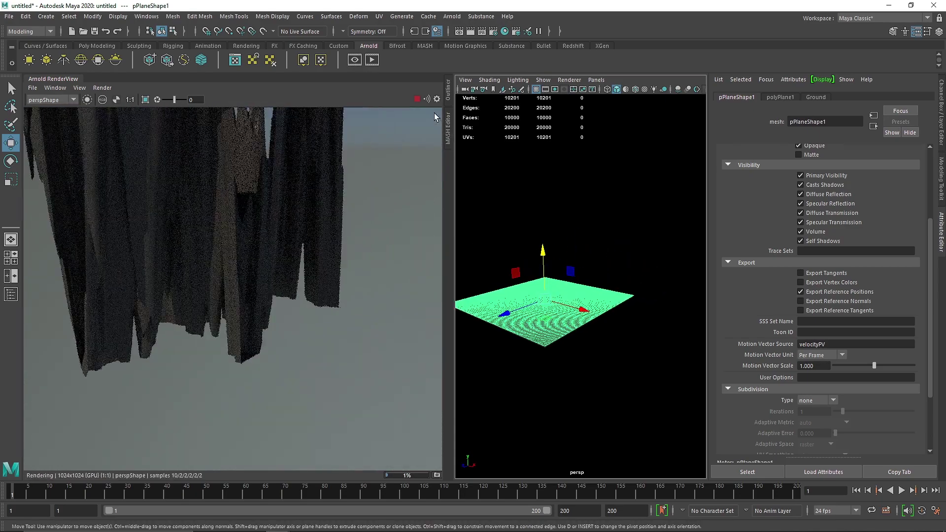
pyautogui.keyDown('alt'); pyautogui.moveTo(475, 191); pyautogui.dragTo(541, 356, button='right'); pyautogui.keyUp('alt')
pyautogui.keyDown('alt'); pyautogui.moveTo(541, 356); pyautogui.dragTo(657, 300, button='middle'); pyautogui.keyUp('alt')
pyautogui.click(657, 300)
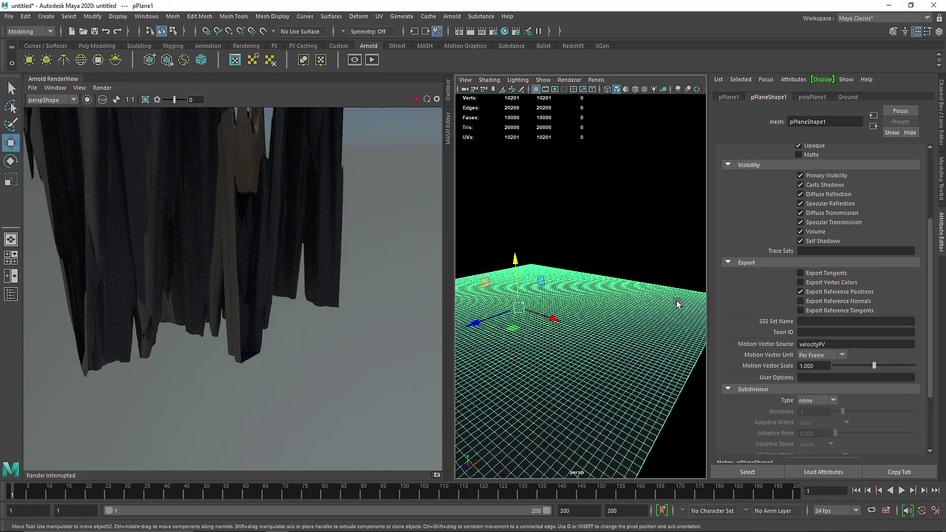
pyautogui.scroll(5, 762, 312)
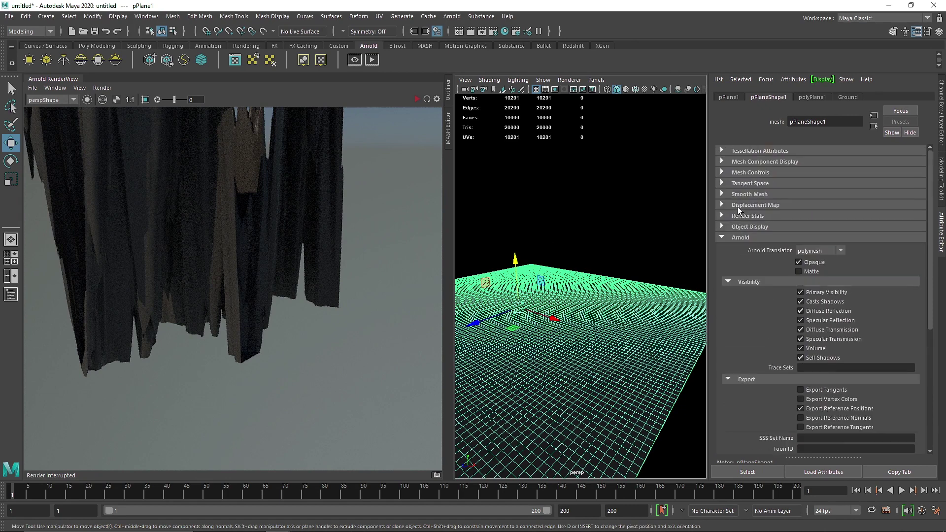
pyautogui.click(740, 238)
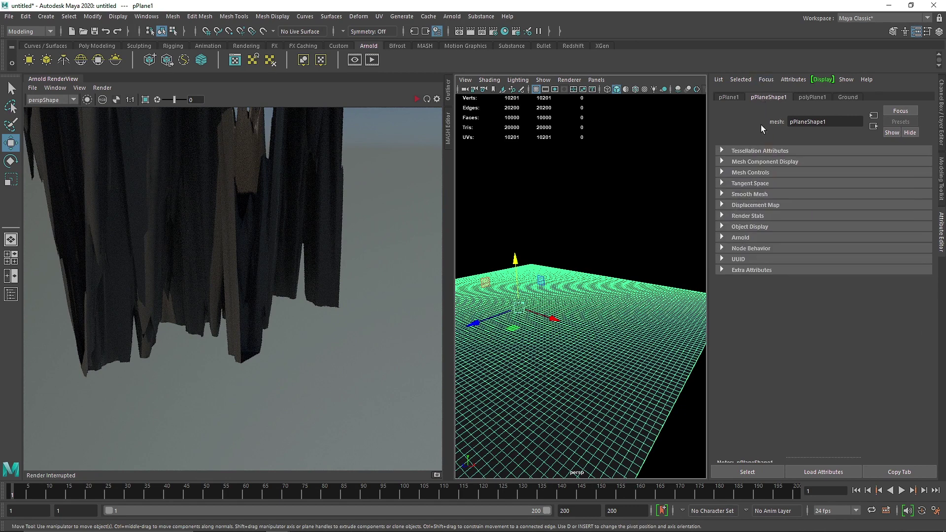
pyautogui.click(763, 238)
pyautogui.scroll(-9, 779, 296)
pyautogui.click(775, 398)
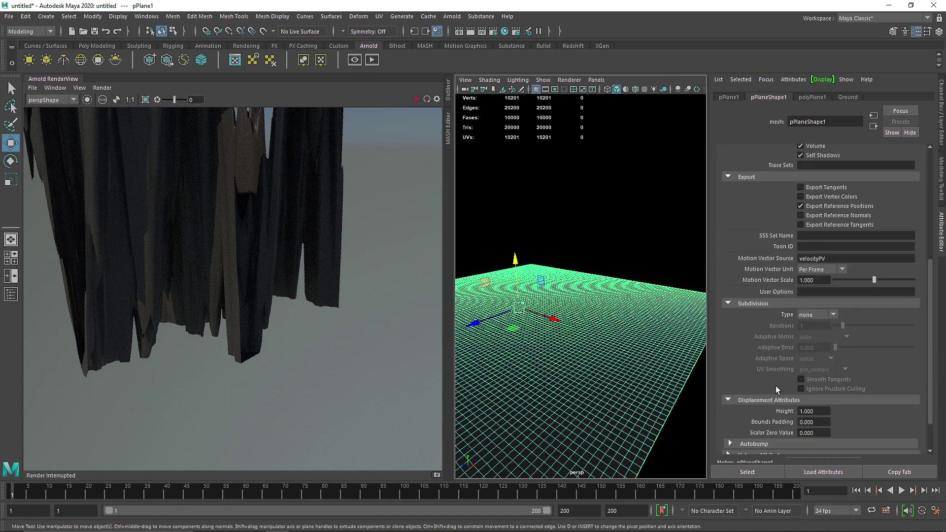
pyautogui.scroll(-2, 774, 382)
# Set the plane's displacement height to 0.1 and restart the Arnold render
pyautogui.click(809, 367)
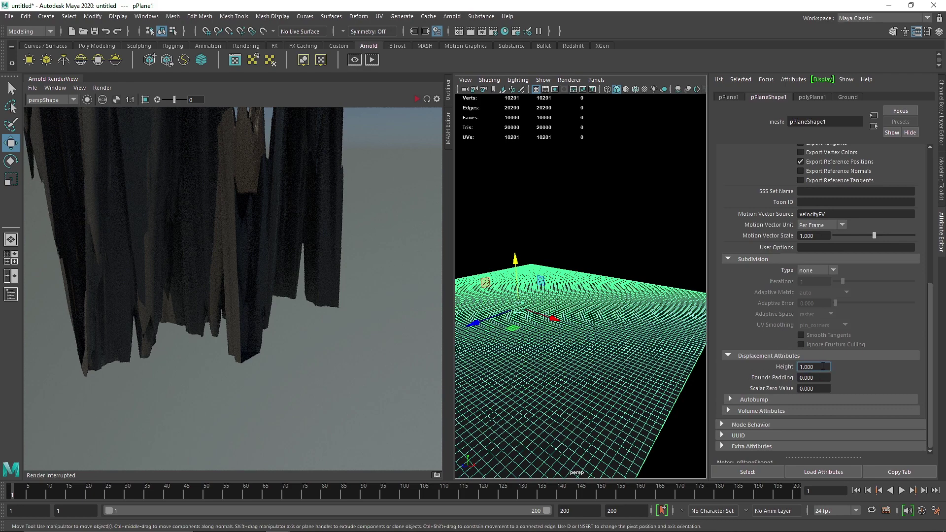
pyautogui.moveTo(815, 368); pyautogui.dragTo(740, 358)
pyautogui.write('0.1')
pyautogui.press('Return')
pyautogui.click(417, 99)
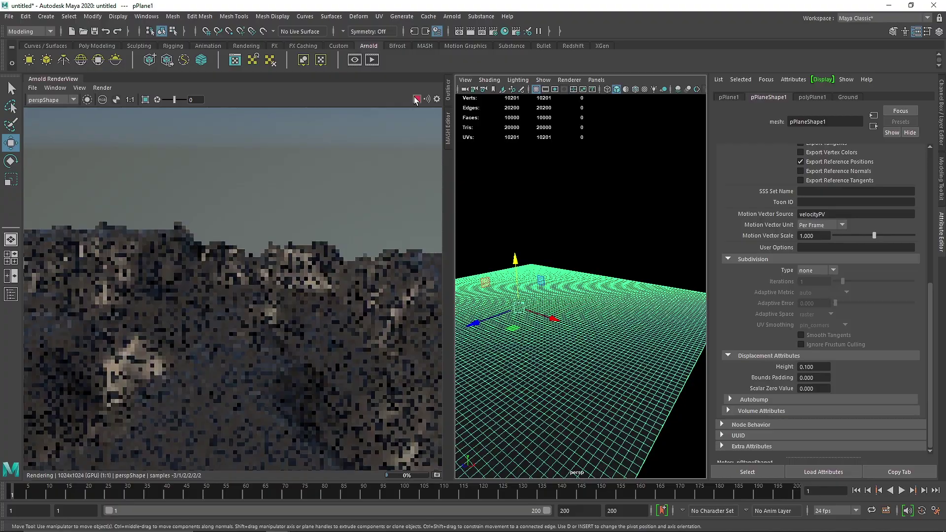
# Examine the displaced terrain in the render from several angles and close up, using a temporary crop region on the peaks
pyautogui.scroll(-5, 587, 356)
pyautogui.keyDown('alt'); pyautogui.moveTo(588, 357); pyautogui.dragTo(490, 344); pyautogui.keyUp('alt')
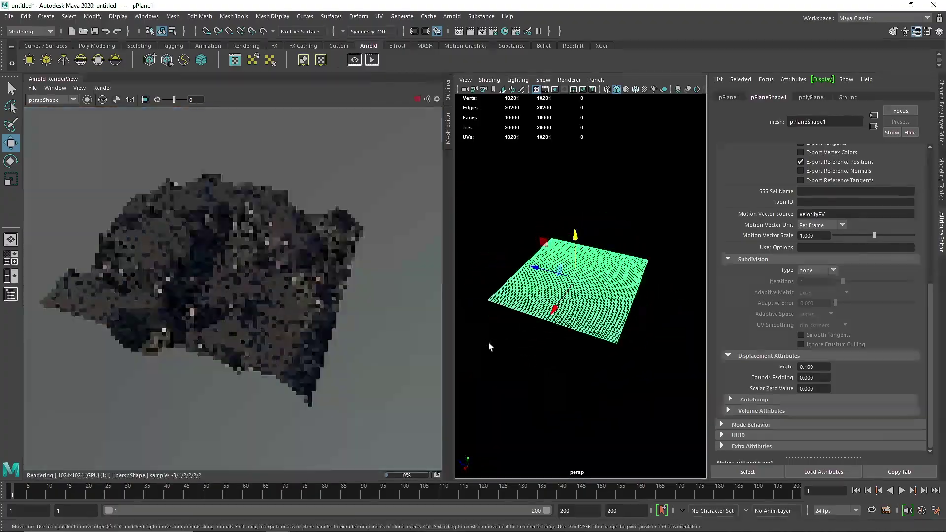
pyautogui.scroll(5, 582, 284)
pyautogui.keyDown('alt'); pyautogui.moveTo(581, 285); pyautogui.dragTo(601, 266); pyautogui.keyUp('alt')
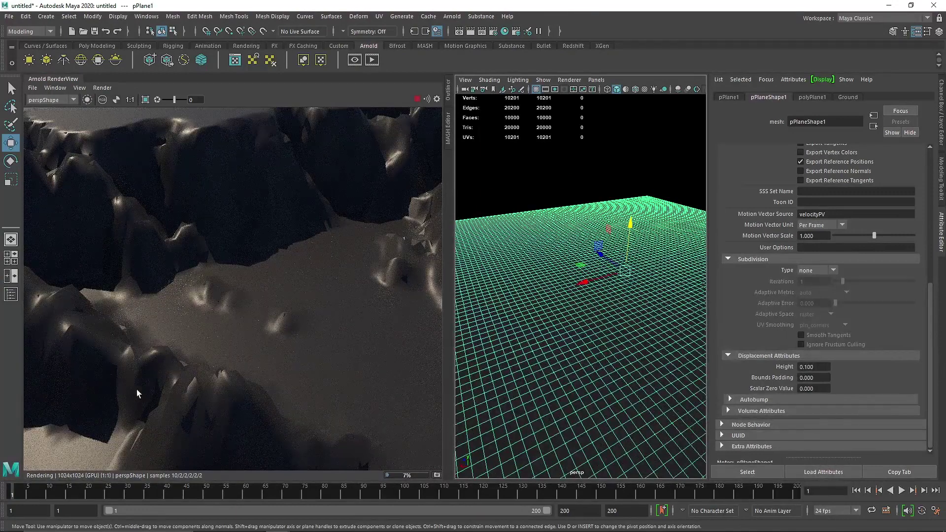
pyautogui.keyDown('shift'); pyautogui.moveTo(139, 334); pyautogui.dragTo(300, 460); pyautogui.keyUp('shift')
pyautogui.scroll(5, 214, 406)
pyautogui.moveTo(184, 406); pyautogui.dragTo(225, 342, button='middle')
pyautogui.keyDown('shift'); pyautogui.moveTo(165, 265); pyautogui.dragTo(230, 352); pyautogui.keyUp('shift')
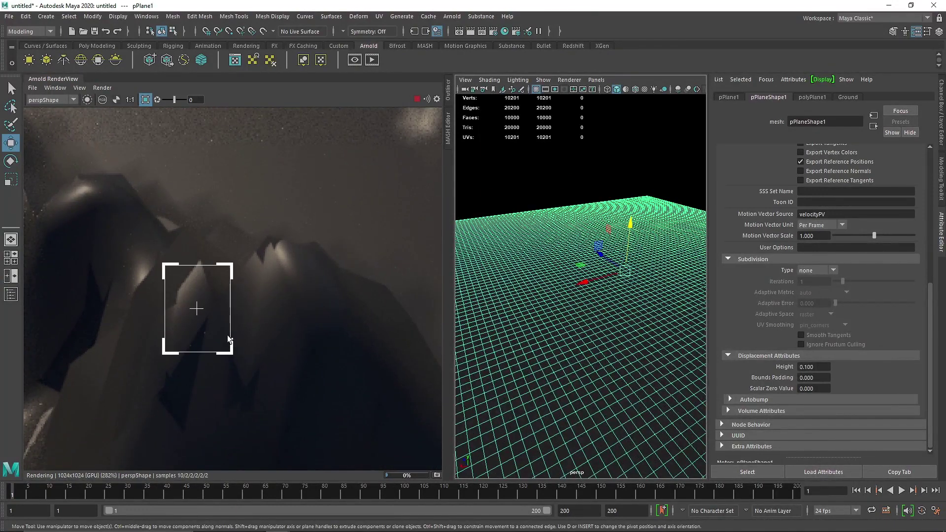
pyautogui.click(146, 99)
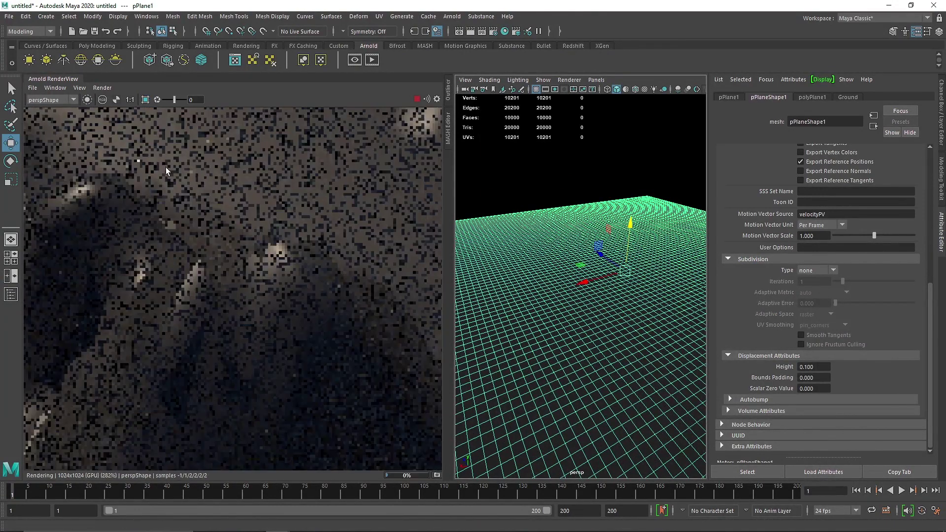
pyautogui.scroll(-5, 173, 181)
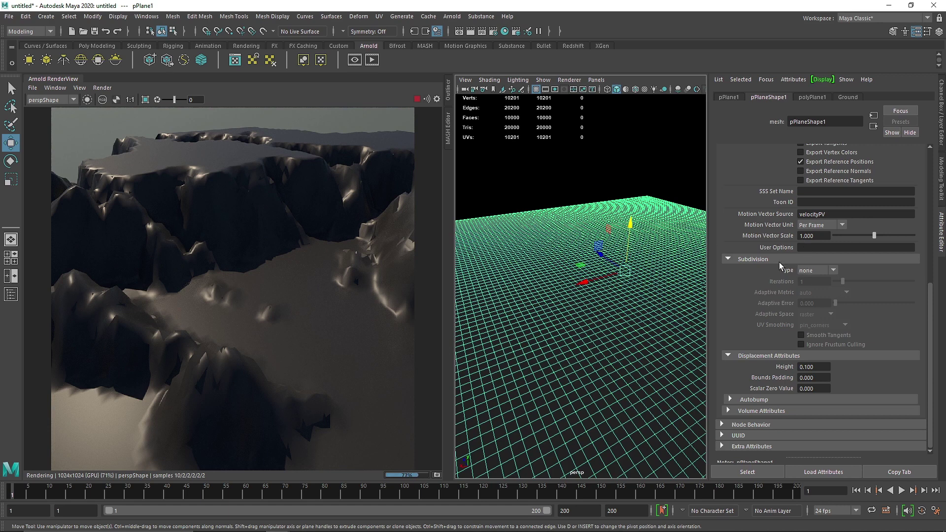
# Compare the catclark and linear subdivision types on the plane, and set it to catclark with 2 iterations
pyautogui.click(829, 269)
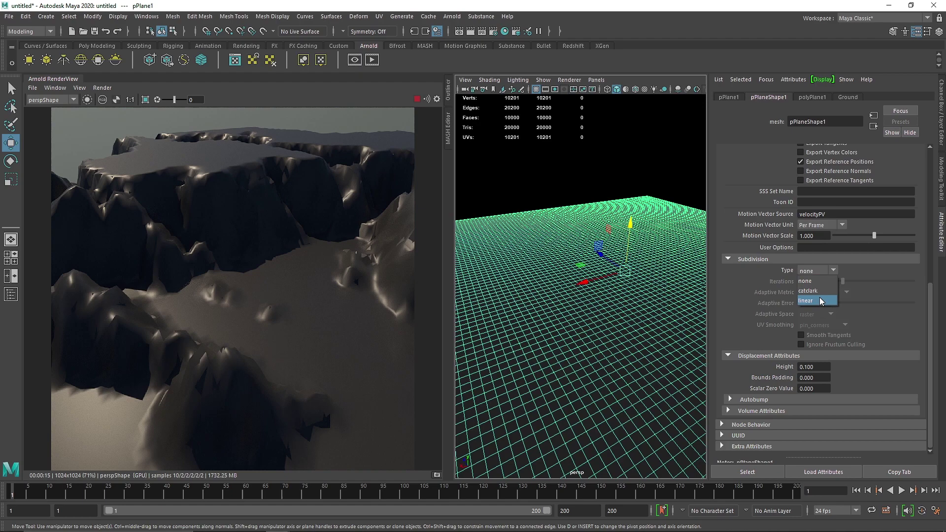
pyautogui.click(818, 291)
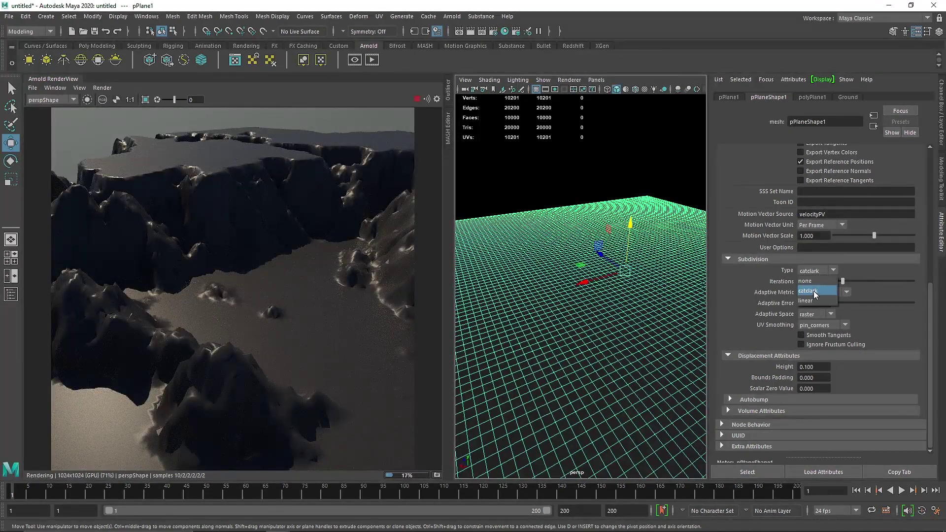
pyautogui.click(807, 300)
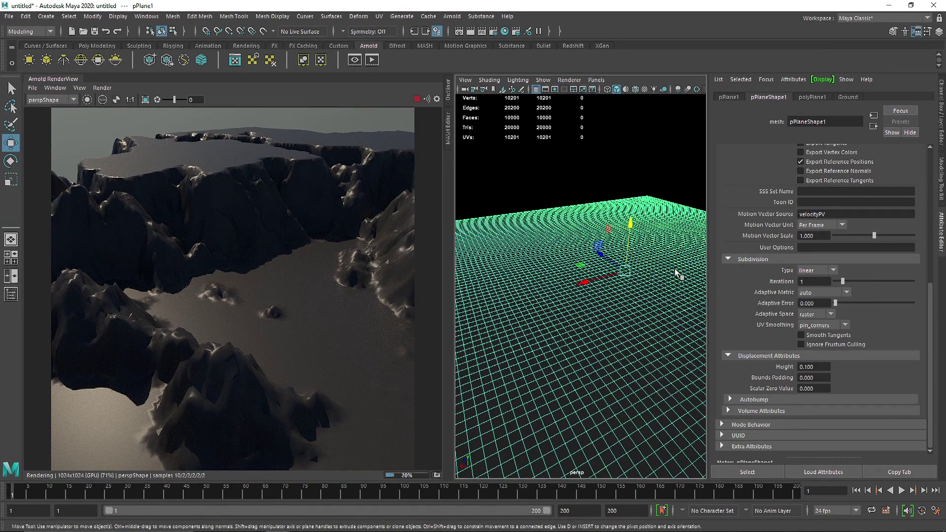
pyautogui.click(805, 270)
pyautogui.click(815, 291)
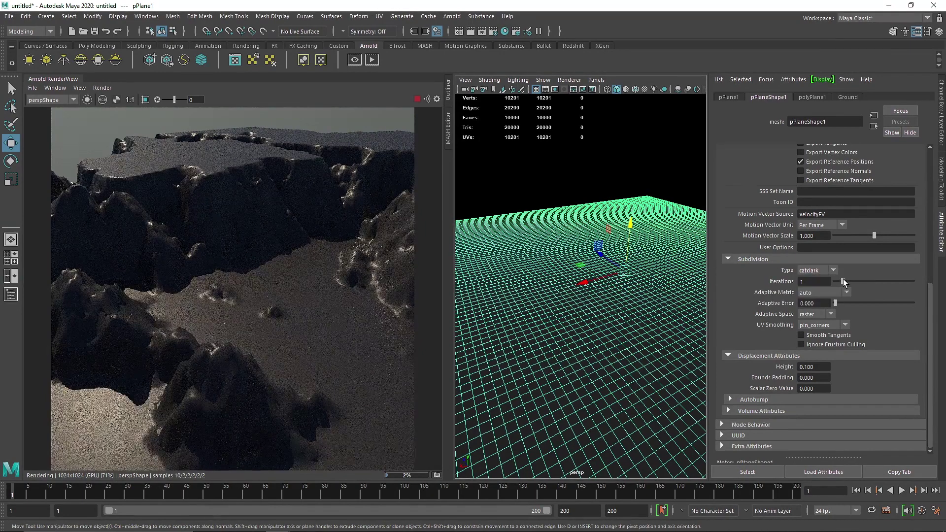
pyautogui.moveTo(846, 281); pyautogui.dragTo(853, 280)
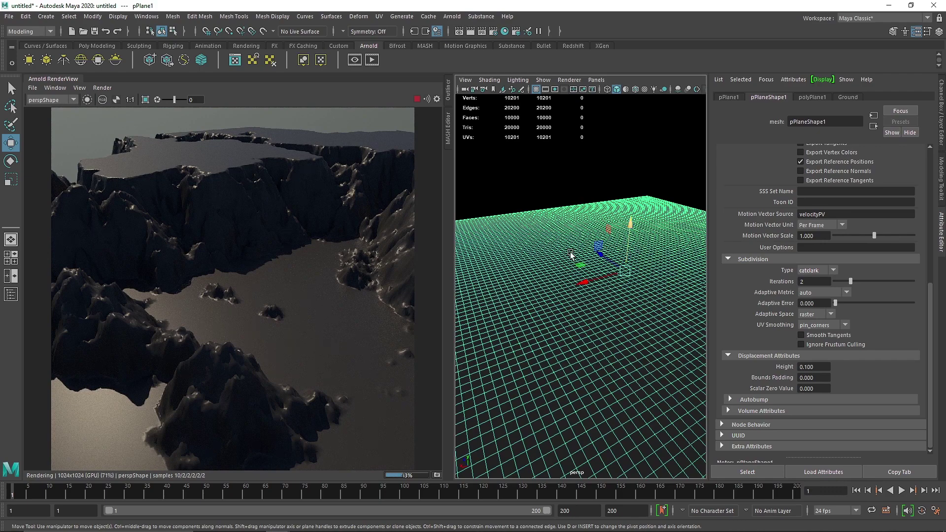
pyautogui.keyDown('alt'); pyautogui.moveTo(584, 282); pyautogui.dragTo(574, 306); pyautogui.keyUp('alt')
pyautogui.keyDown('alt'); pyautogui.moveTo(573, 305); pyautogui.dragTo(554, 301, button='right'); pyautogui.keyUp('alt')
pyautogui.moveTo(554, 303)
pyautogui.keyDown('alt'); pyautogui.mouseDown()
pyautogui.moveTo(518, 282)
pyautogui.moveTo(611, 312)
pyautogui.moveTo(568, 312)
pyautogui.mouseUp(); pyautogui.keyUp('alt')
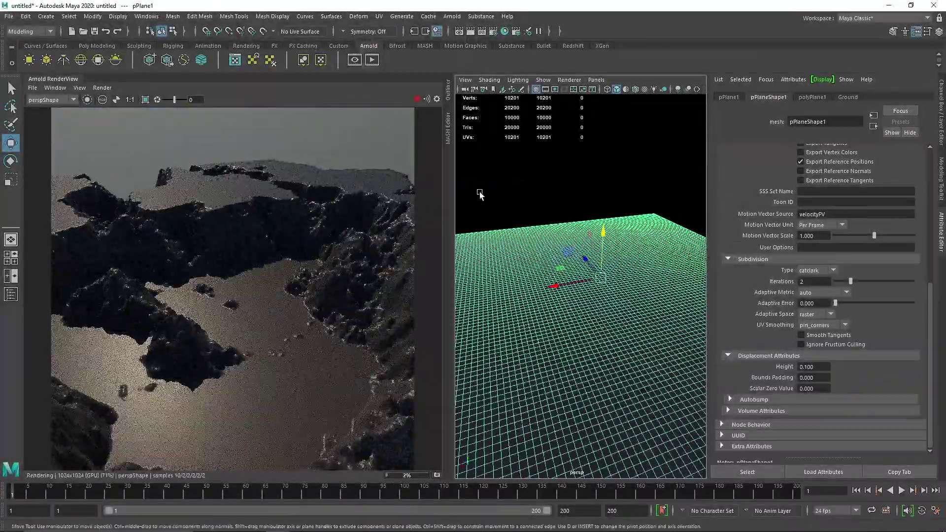
# Switch to the Hypershade, try adding a Maya Noise texture, and delete it together with its placement node
pyautogui.click(80, 88)
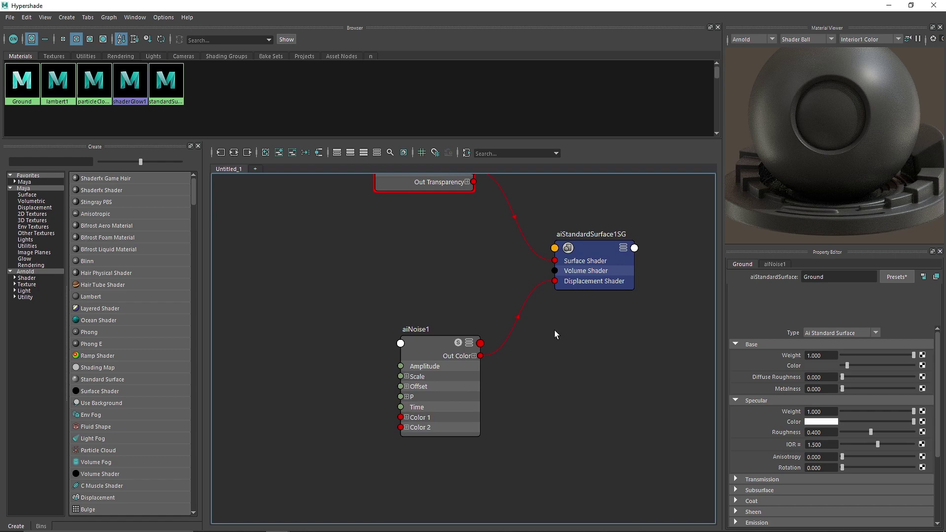
pyautogui.click(23, 272)
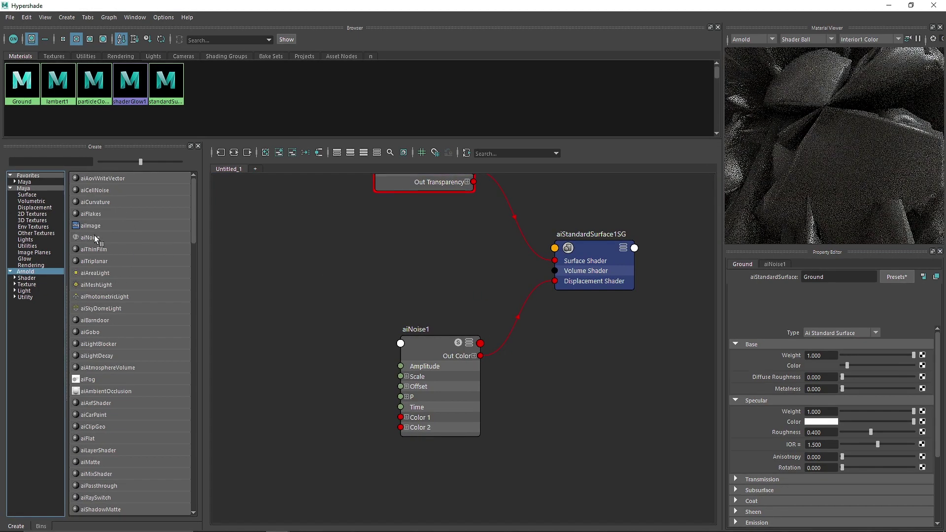
pyautogui.click(42, 160)
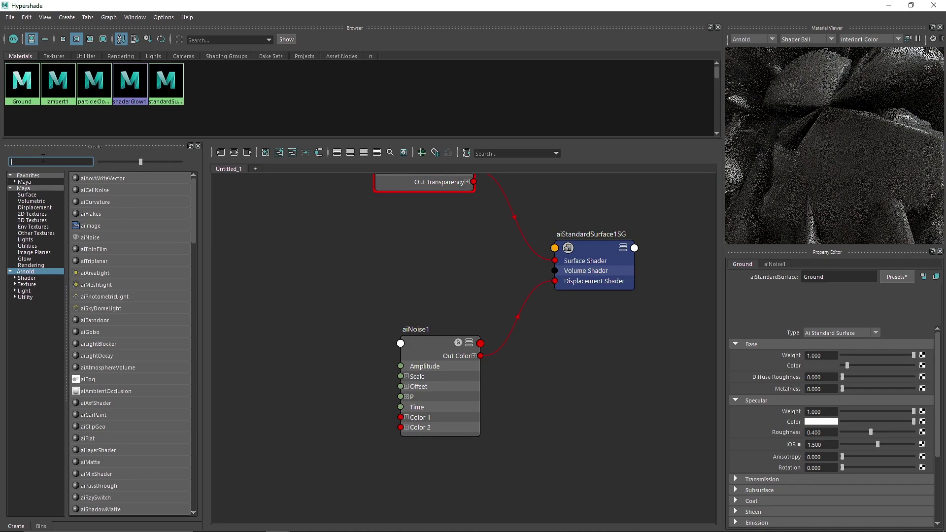
pyautogui.write('noise')
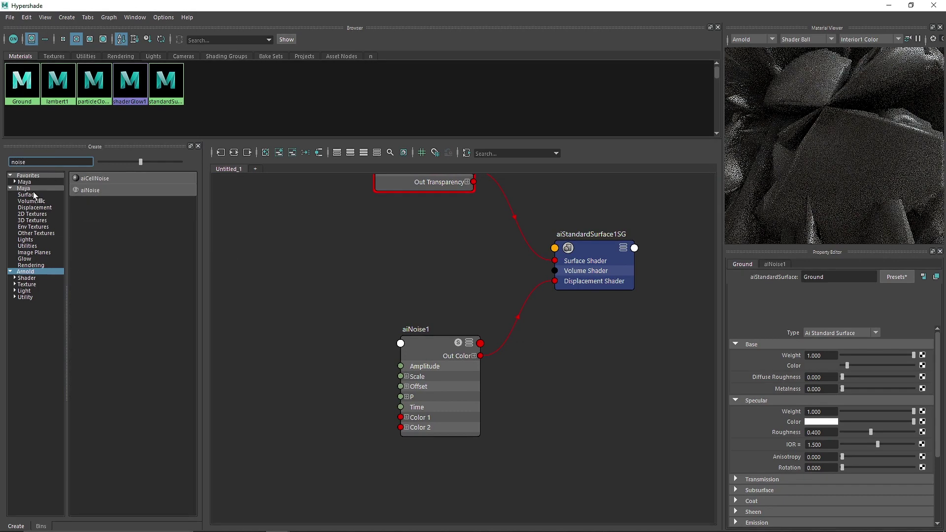
pyautogui.click(33, 189)
pyautogui.click(90, 178)
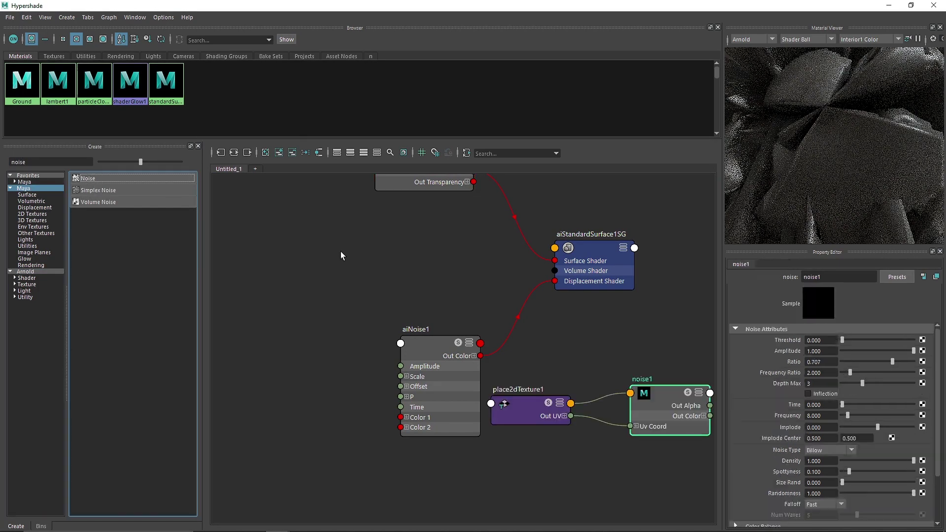
pyautogui.moveTo(677, 407); pyautogui.dragTo(428, 313)
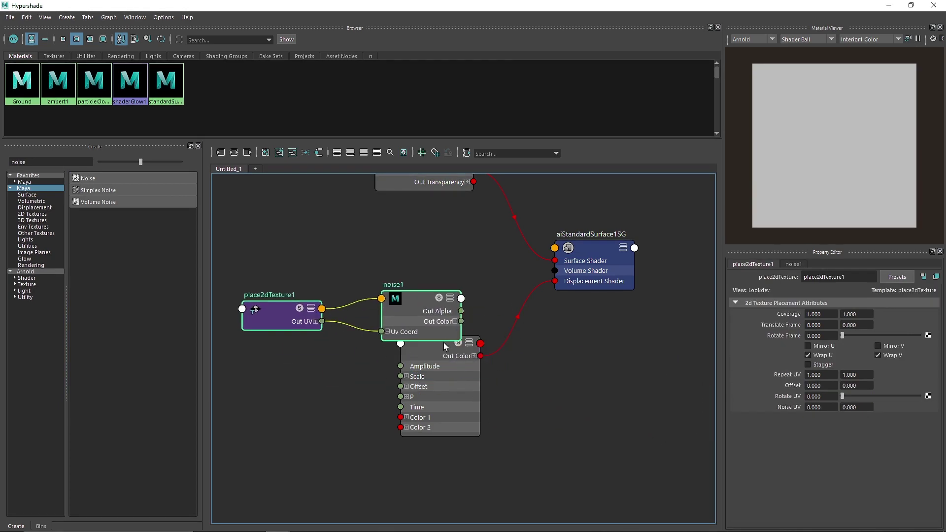
pyautogui.moveTo(451, 354); pyautogui.dragTo(446, 404)
pyautogui.moveTo(287, 232); pyautogui.dragTo(394, 331)
pyautogui.press('Delete')
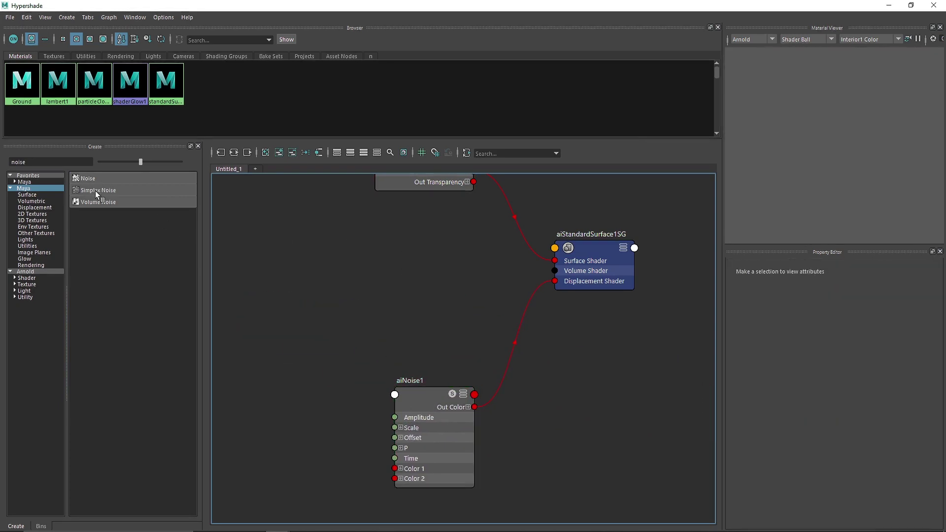
# Try adding a Maya Simplex Noise texture to the graph and delete it together with its placement node
pyautogui.click(95, 190)
pyautogui.moveTo(568, 362); pyautogui.dragTo(487, 474)
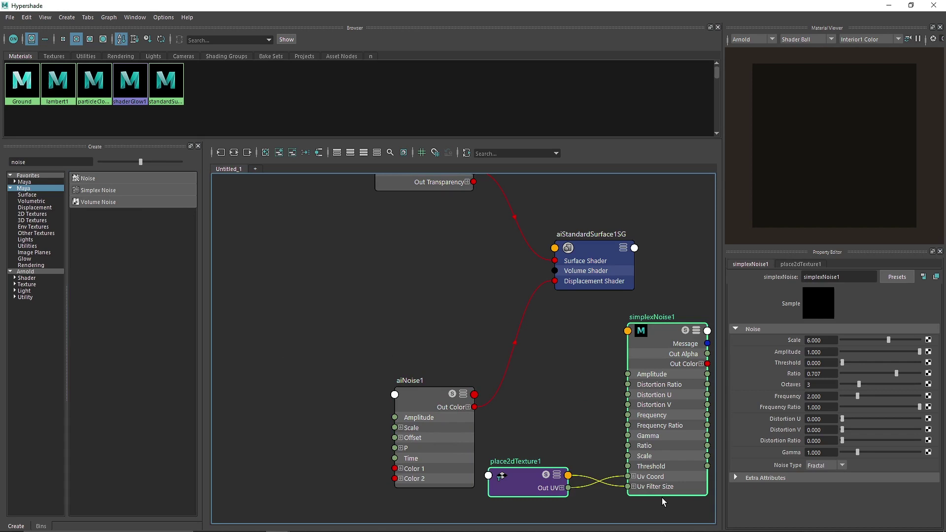
pyautogui.press('Delete')
# Find the Arnold ramp textures and add an aiRampRgb node to the graph above the noise node
pyautogui.click(30, 272)
pyautogui.click(30, 161)
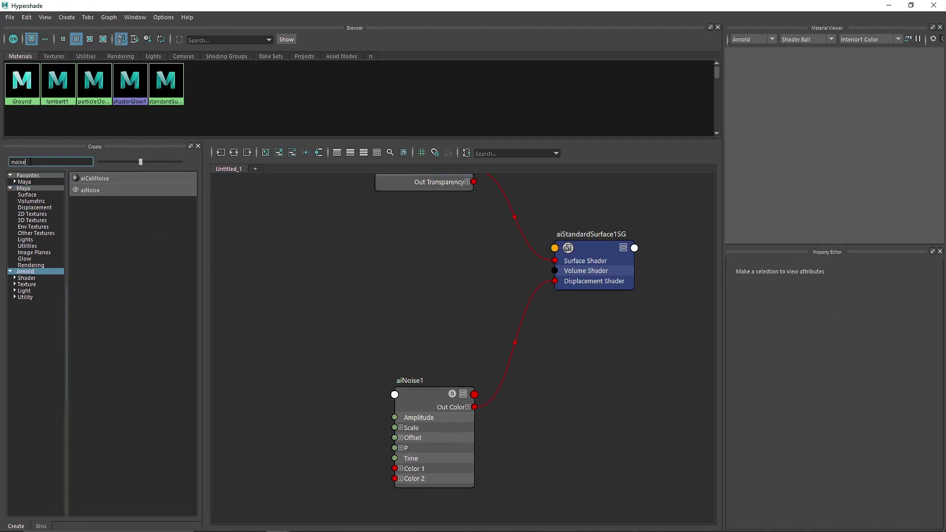
pyautogui.write('ramp')
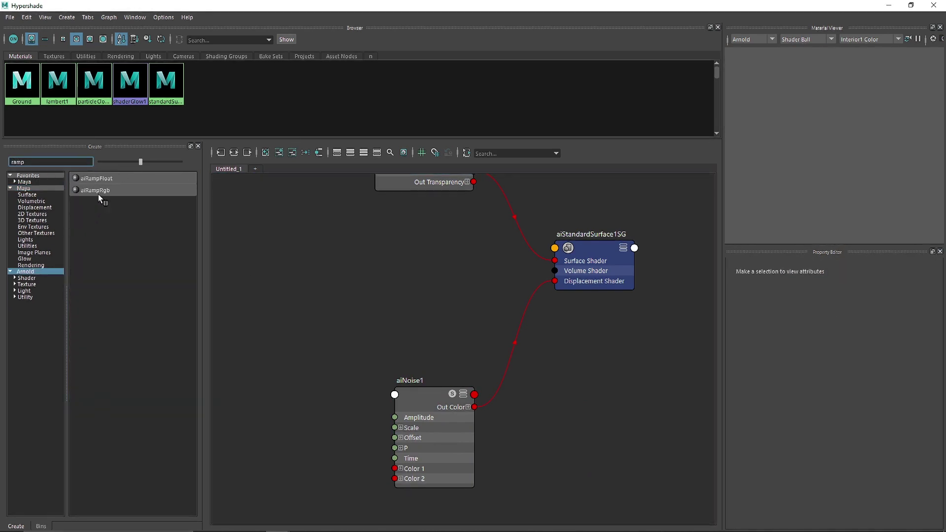
pyautogui.moveTo(98, 194); pyautogui.dragTo(356, 309)
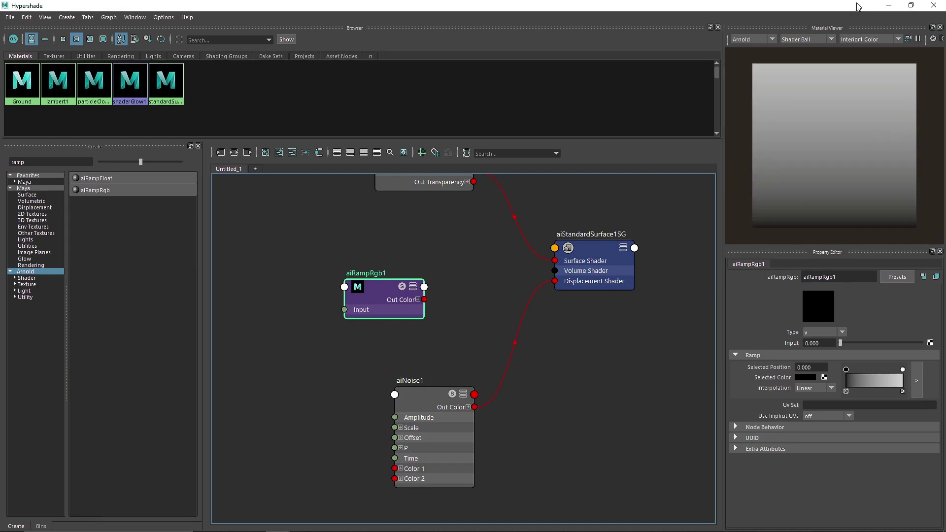
# Set the ramp's type to circular and reorder its color stops, with white ahead of black at position 0.513
pyautogui.click(842, 332)
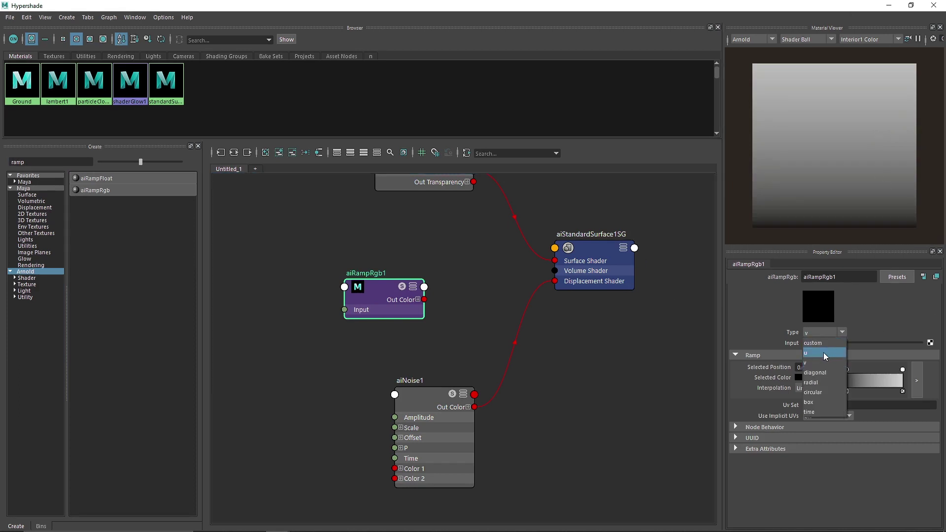
pyautogui.click(814, 392)
pyautogui.moveTo(846, 370); pyautogui.dragTo(876, 371)
# Connect the ramp's Out Color to the shading group's Displacement Shader input and check the raised shape in the Arnold render
pyautogui.moveTo(424, 300); pyautogui.dragTo(555, 281)
pyautogui.click(886, 6)
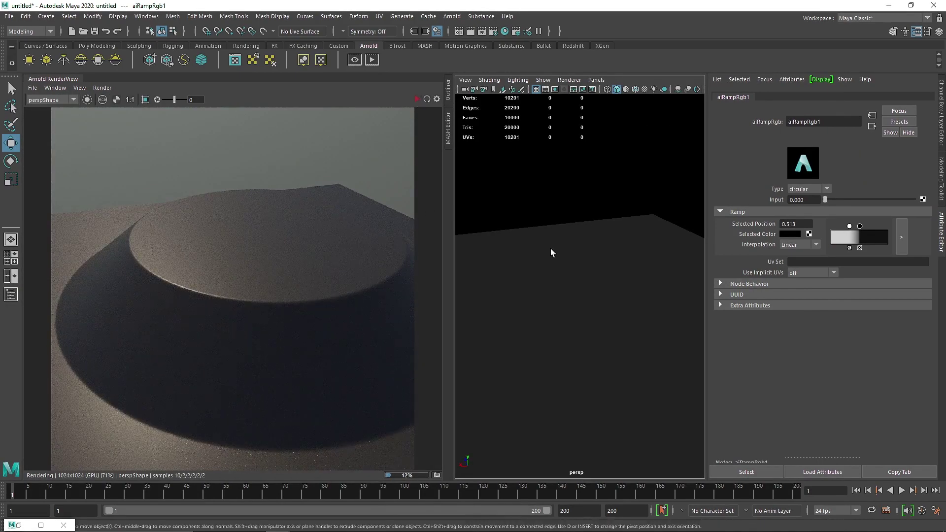
pyautogui.keyDown('alt'); pyautogui.moveTo(551, 249); pyautogui.dragTo(580, 286); pyautogui.keyUp('alt')
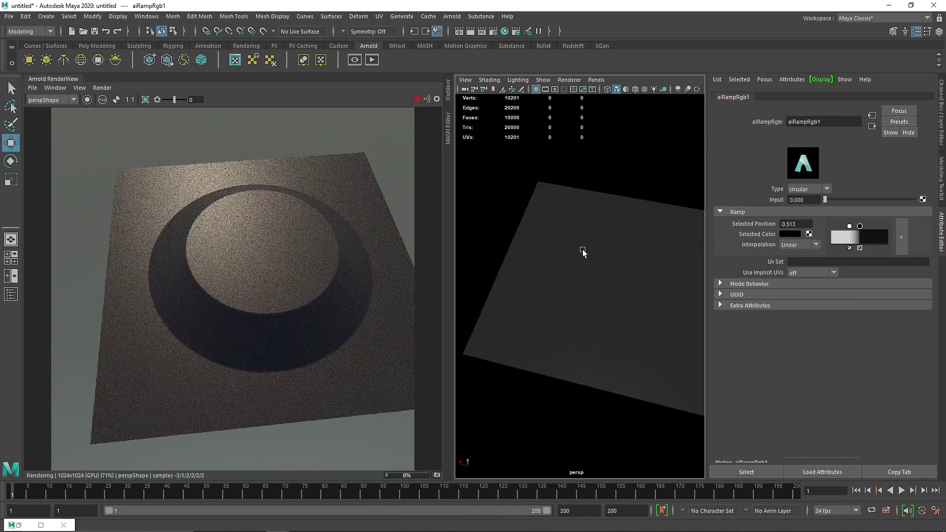
pyautogui.keyDown('alt'); pyautogui.moveTo(583, 253); pyautogui.dragTo(632, 231); pyautogui.keyUp('alt')
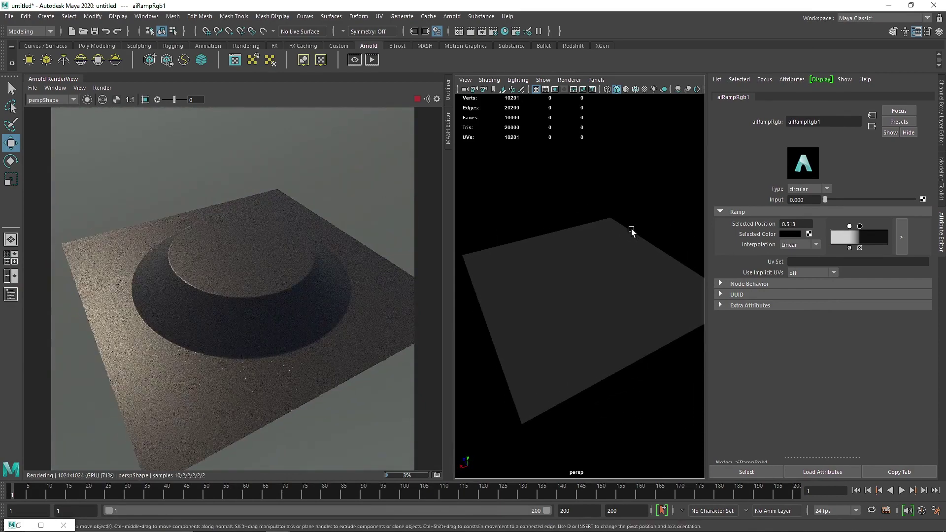
pyautogui.click(417, 98)
# Rename the noise node to Big_Rock and the circular ramp node to Circle, placing the noise below the ramp
pyautogui.click(27, 526)
pyautogui.doubleClick(27, 527)
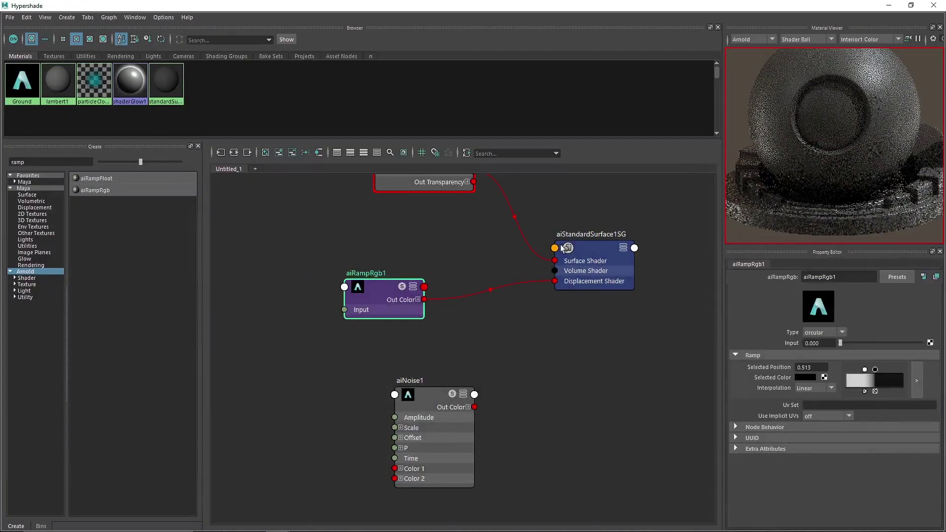
pyautogui.moveTo(429, 407); pyautogui.dragTo(374, 393)
pyautogui.doubleClick(354, 367)
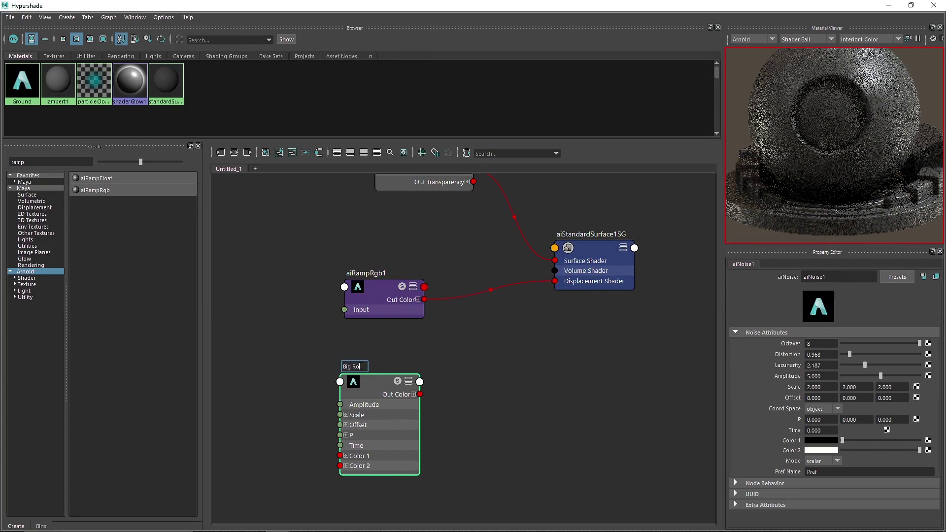
pyautogui.doubleClick(382, 272)
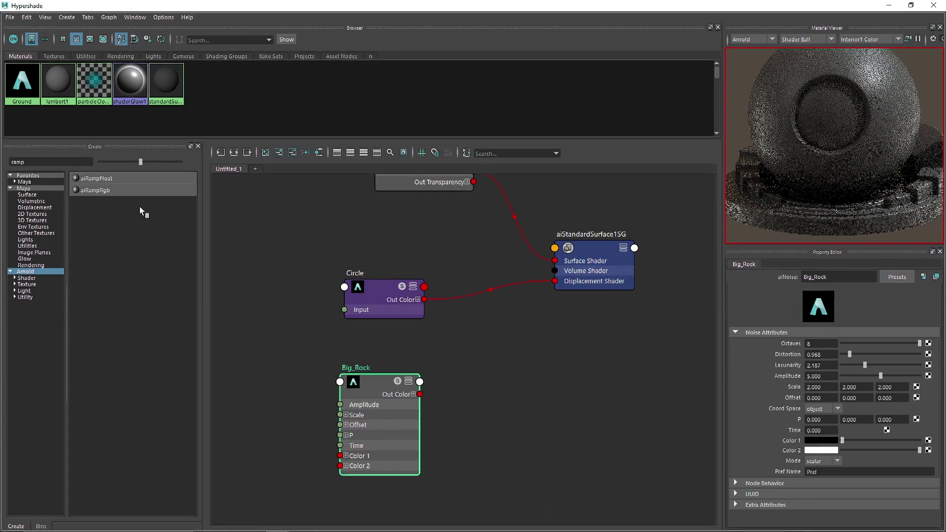
# Find the multiply nodes and add an aiMultiply node to the graph between the two textures and the shading group
pyautogui.moveTo(35, 162); pyautogui.dragTo(3, 163)
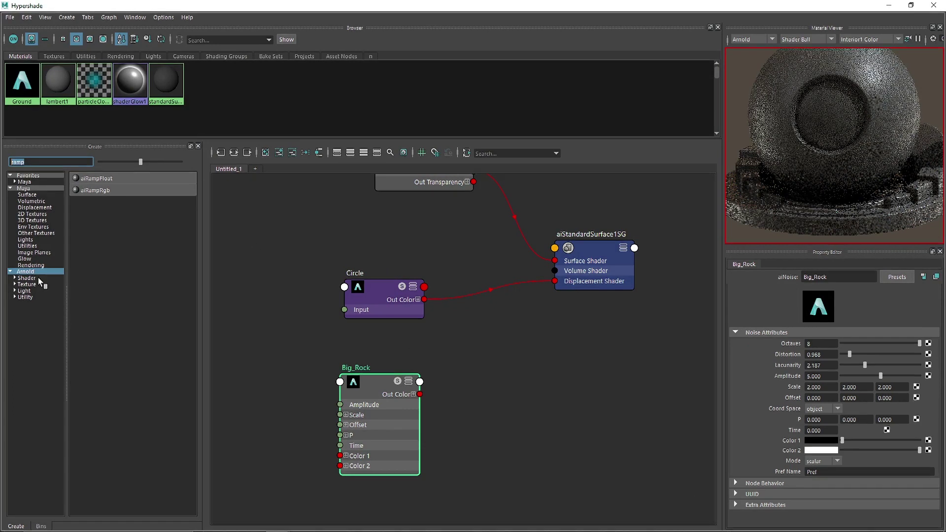
pyautogui.write('mult')
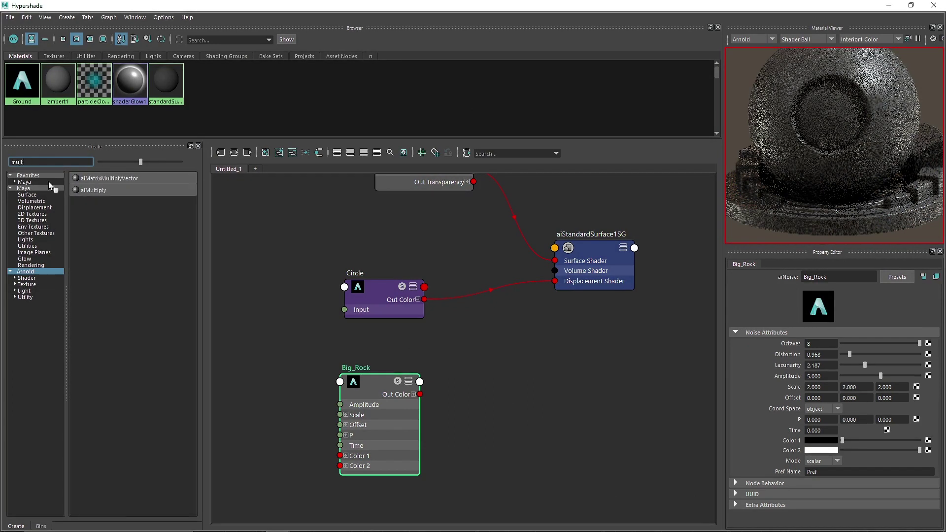
pyautogui.click(84, 191)
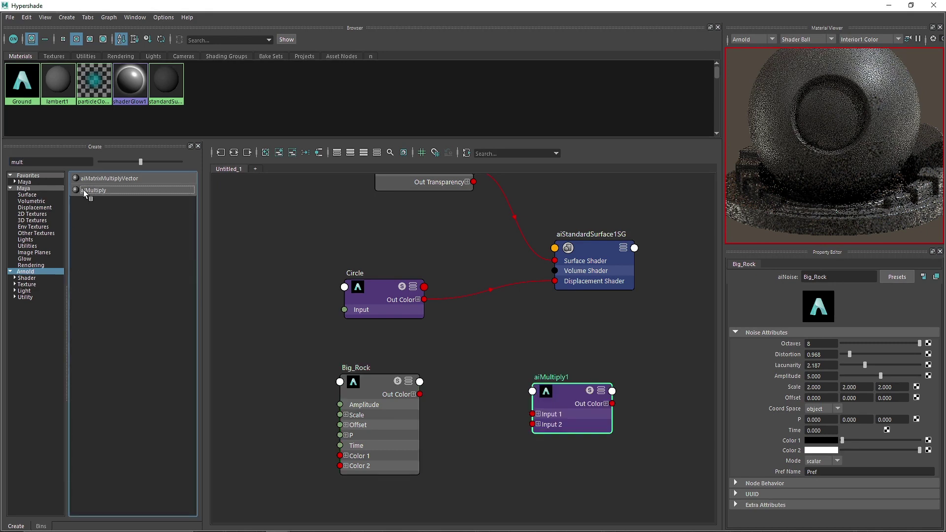
pyautogui.moveTo(574, 394); pyautogui.dragTo(515, 327)
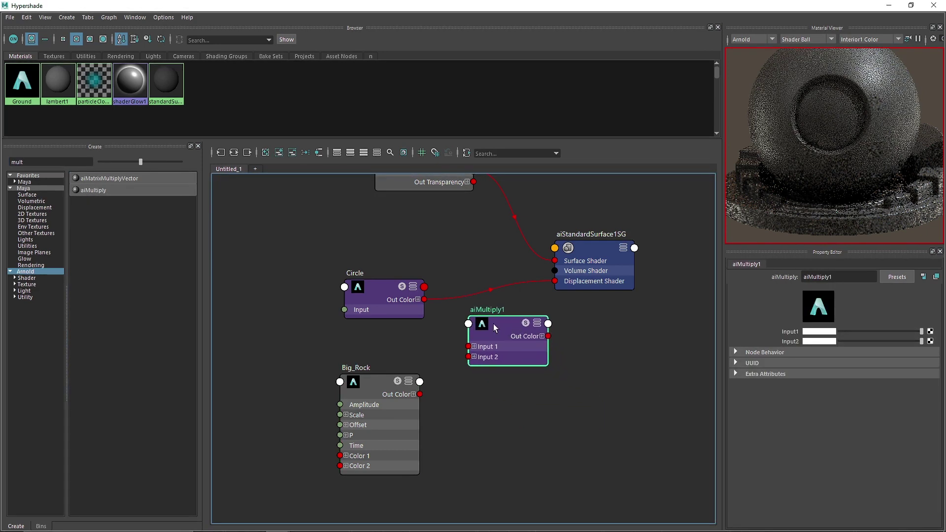
# Connect Circle to the multiply node's Input 1, Big_Rock to Input 2, and its Out Color to the Displacement Shader, and close the old Arnold render
pyautogui.moveTo(468, 351); pyautogui.dragTo(470, 357)
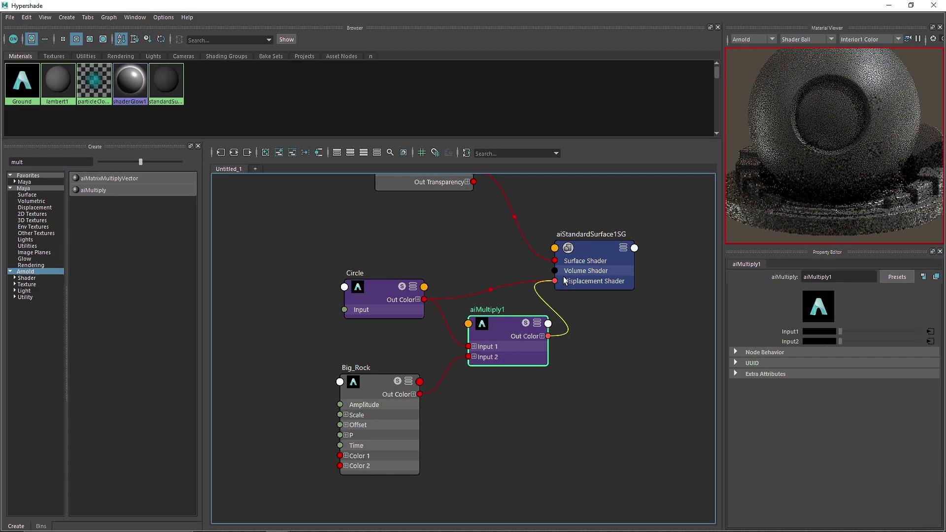
pyautogui.moveTo(565, 281); pyautogui.dragTo(562, 285)
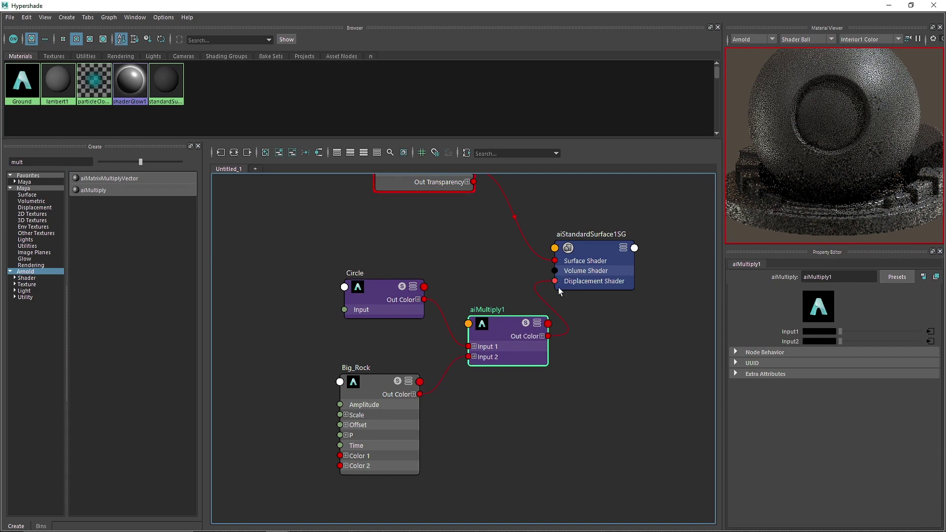
pyautogui.click(889, 5)
pyautogui.rightClick(63, 80)
pyautogui.click(85, 116)
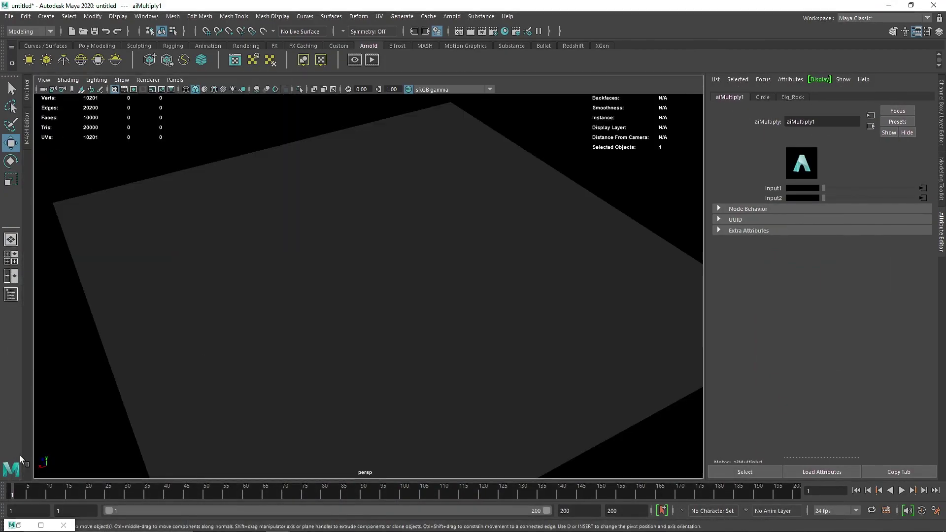
# Temporarily disconnect the multiply node from displacement, examine its combined mask in the Material Viewer, and reconnect it to the Displacement Shader
pyautogui.click(19, 525)
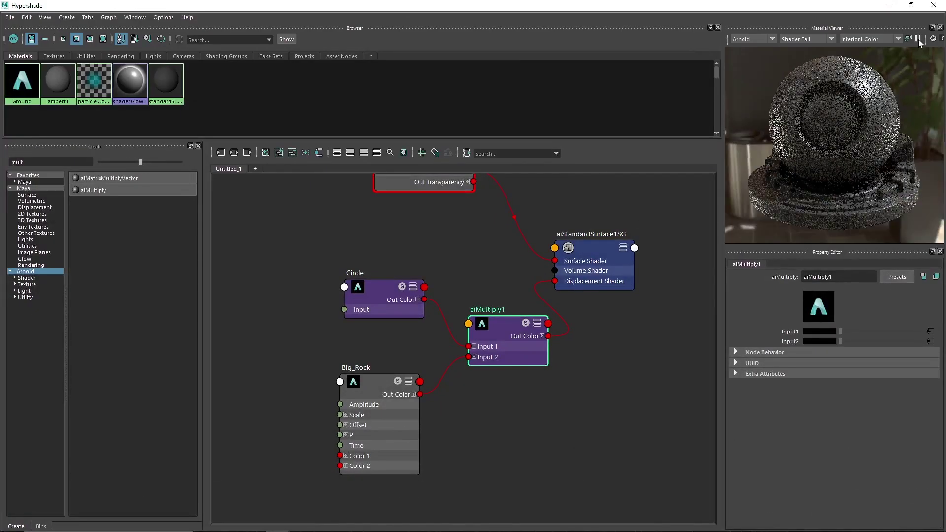
pyautogui.click(916, 41)
pyautogui.click(918, 40)
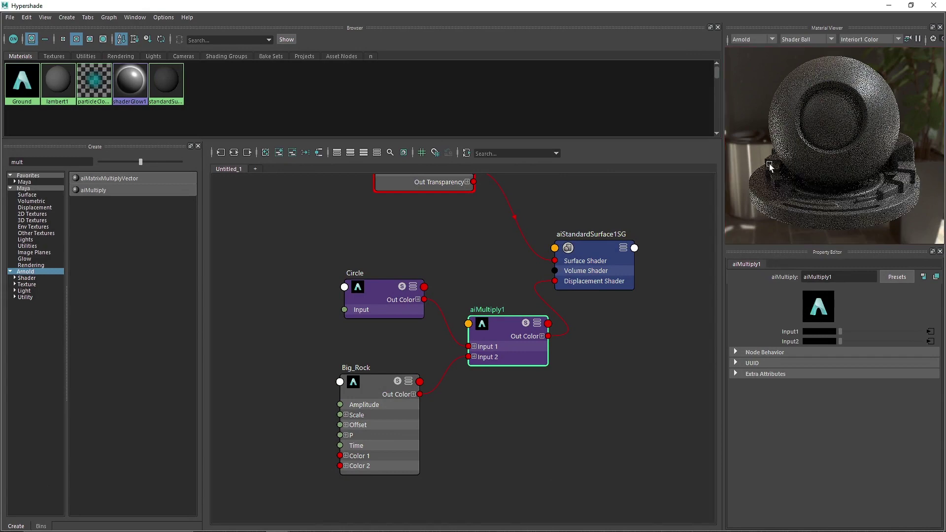
pyautogui.moveTo(544, 284); pyautogui.dragTo(526, 287)
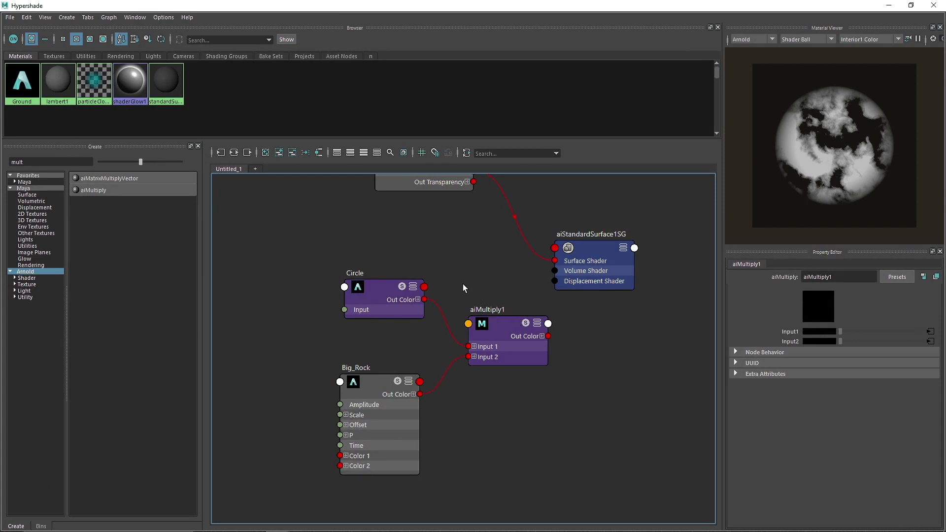
pyautogui.moveTo(386, 322); pyautogui.dragTo(389, 325)
pyautogui.moveTo(545, 438); pyautogui.dragTo(404, 414)
pyautogui.moveTo(498, 424); pyautogui.dragTo(520, 345)
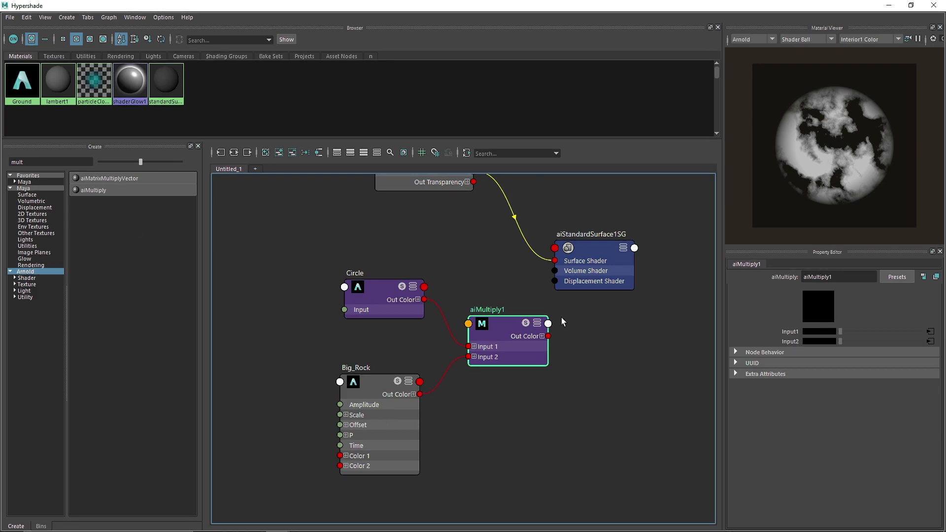
pyautogui.moveTo(555, 281); pyautogui.dragTo(555, 282)
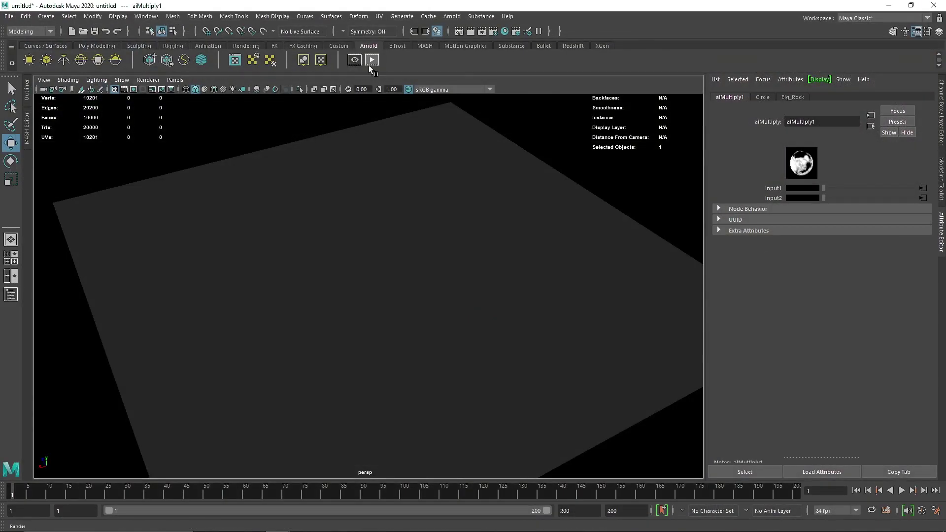
# Render the plane in Arnold and examine the masked rock displacement from above, close up and near ground level
pyautogui.click(372, 60)
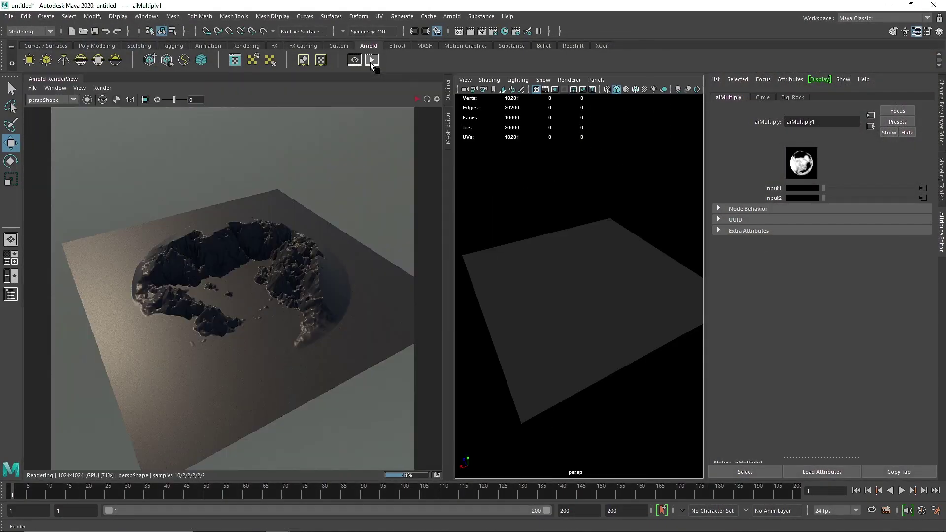
pyautogui.click(417, 100)
pyautogui.keyDown('alt'); pyautogui.moveTo(545, 250); pyautogui.dragTo(608, 264, button='right'); pyautogui.keyUp('alt')
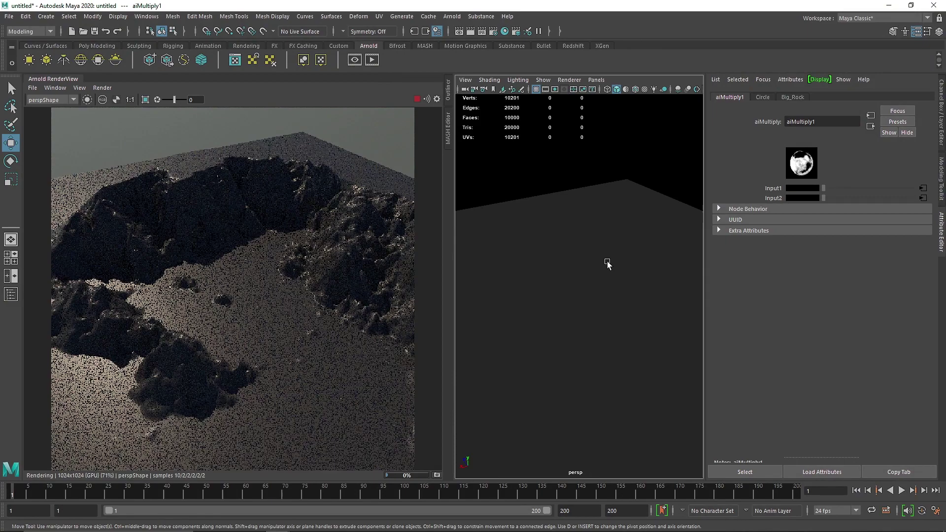
pyautogui.keyDown('alt'); pyautogui.moveTo(606, 237); pyautogui.dragTo(623, 336); pyautogui.keyUp('alt')
pyautogui.press('f')
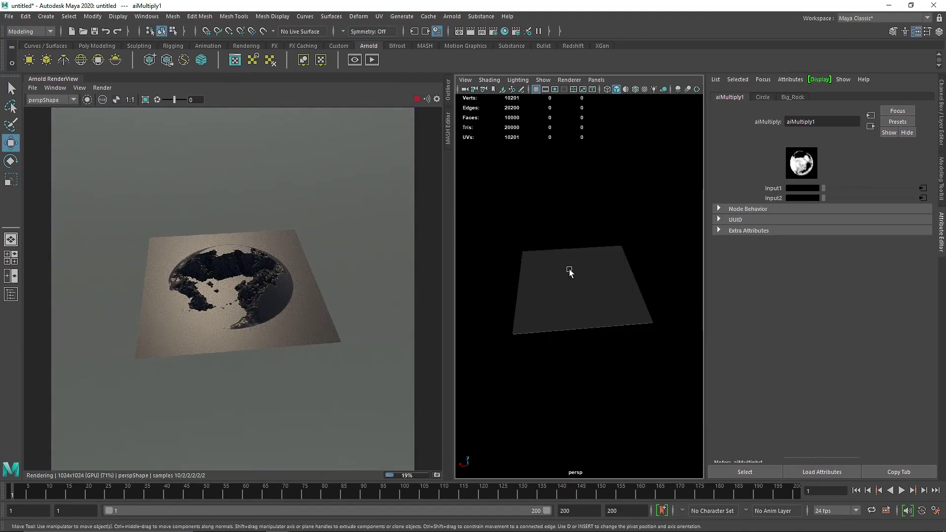
pyautogui.scroll(5, 569, 271)
pyautogui.moveTo(568, 275)
pyautogui.keyDown('alt'); pyautogui.mouseDown()
pyautogui.moveTo(630, 260)
pyautogui.moveTo(621, 273)
pyautogui.moveTo(572, 258)
pyautogui.mouseUp(); pyautogui.keyUp('alt')
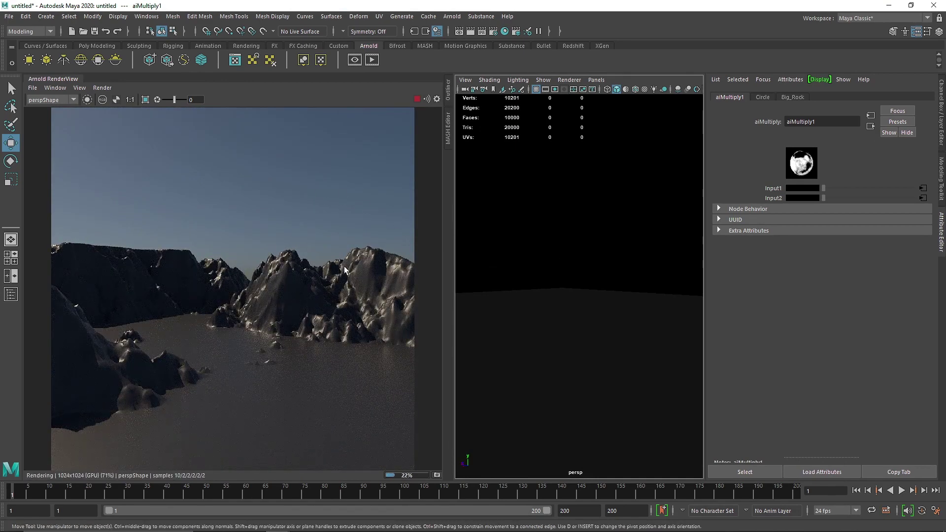
pyautogui.rightClick(55, 80)
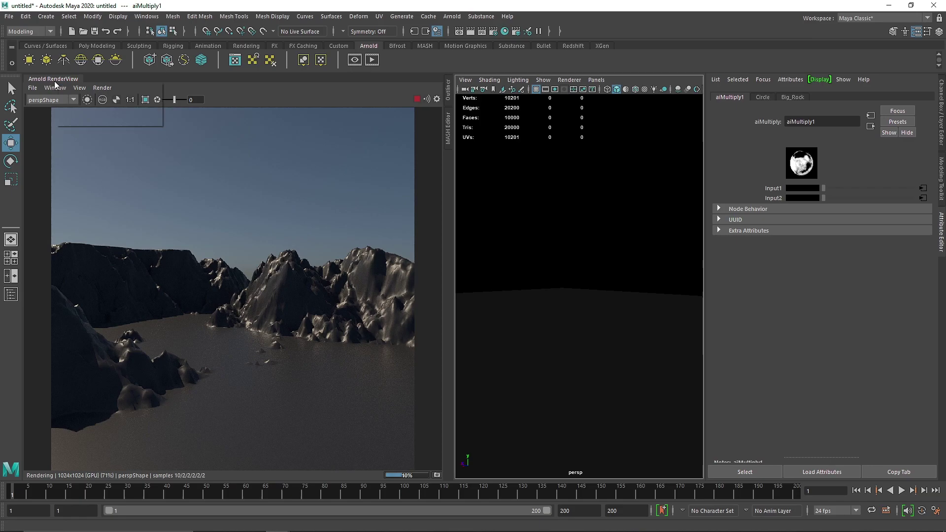
pyautogui.click(75, 121)
# Swap the multiply node's inputs so Big_Rock feeds Input 1 and Circle feeds Input 2, preview the mask, and reconnect it to the Displacement Shader
pyautogui.click(505, 31)
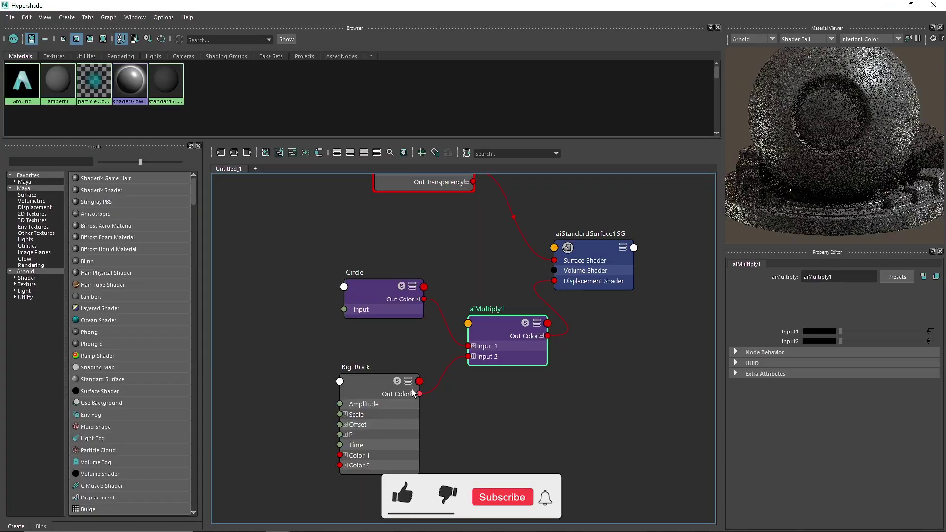
pyautogui.moveTo(419, 393); pyautogui.dragTo(424, 299)
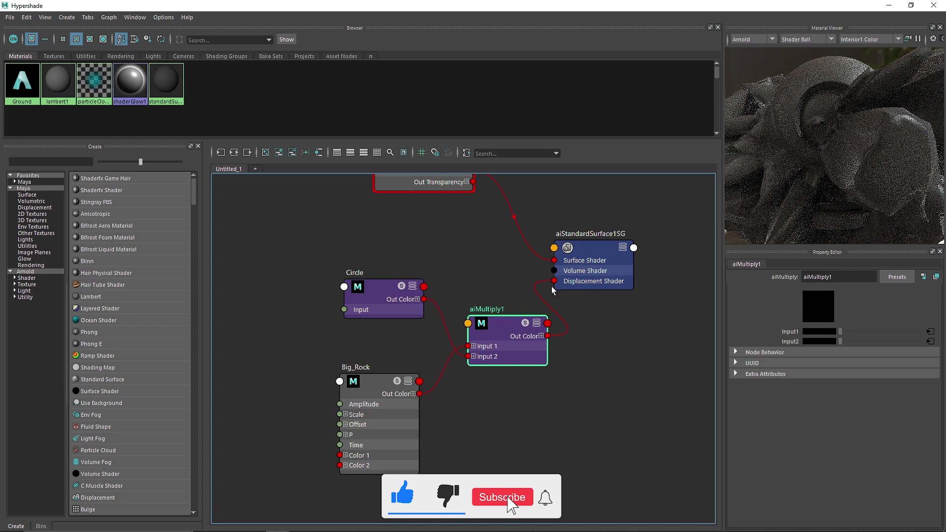
pyautogui.moveTo(554, 281); pyautogui.dragTo(526, 288)
pyautogui.click(509, 331)
pyautogui.moveTo(504, 326); pyautogui.dragTo(499, 339)
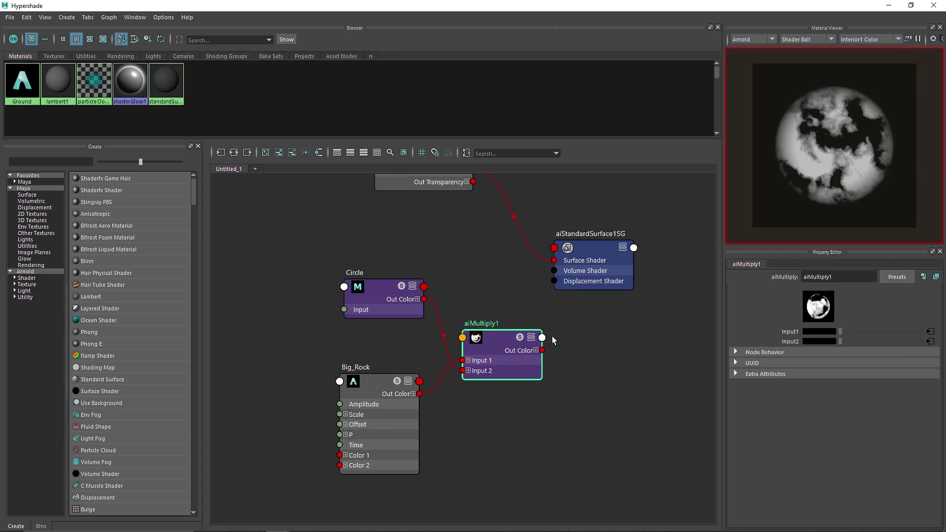
pyautogui.moveTo(542, 350); pyautogui.dragTo(558, 268)
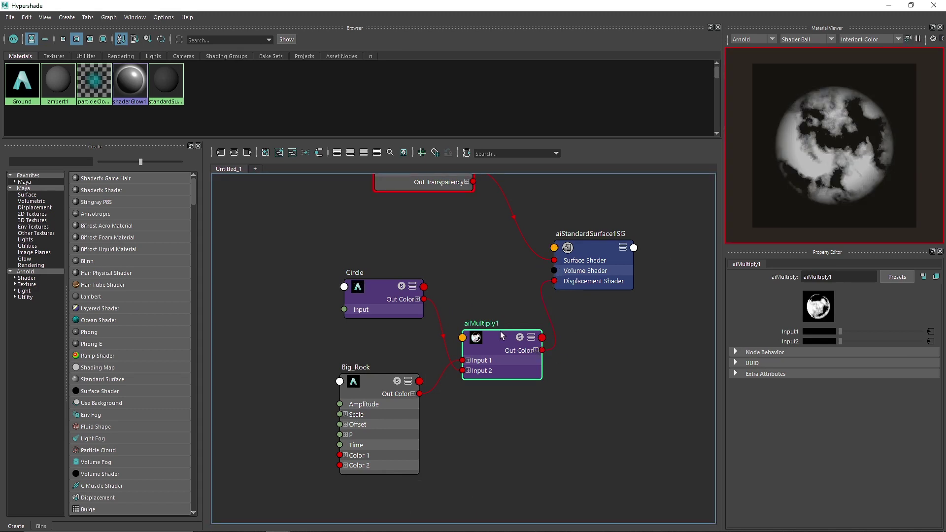
# Render the plane in Arnold again and examine the displacement with the swapped multiply inputs
pyautogui.click(934, 6)
pyautogui.click(355, 59)
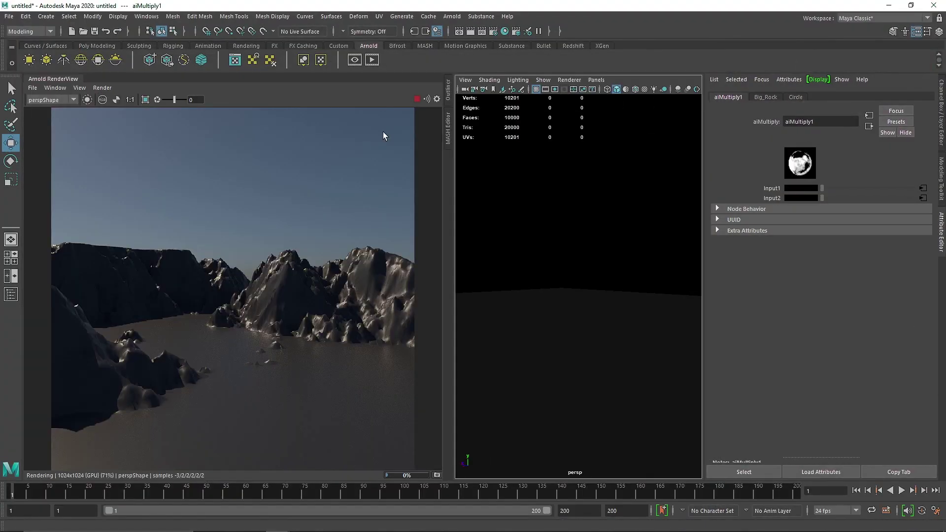
pyautogui.keyDown('alt'); pyautogui.moveTo(485, 197); pyautogui.dragTo(527, 345); pyautogui.keyUp('alt')
pyautogui.rightClick(56, 80)
pyautogui.click(73, 121)
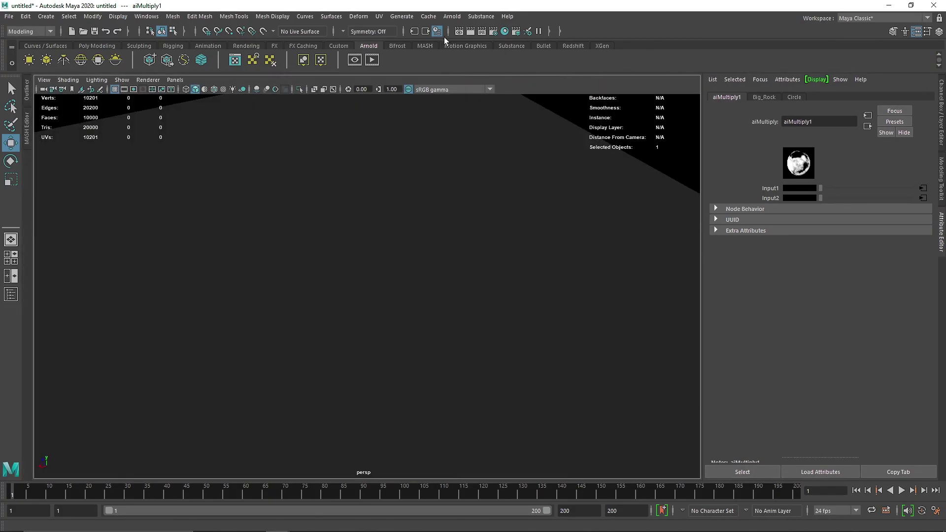
# Delete the aiMultiply node and add an aiAdd node in its place between the textures and the shading group
pyautogui.click(504, 31)
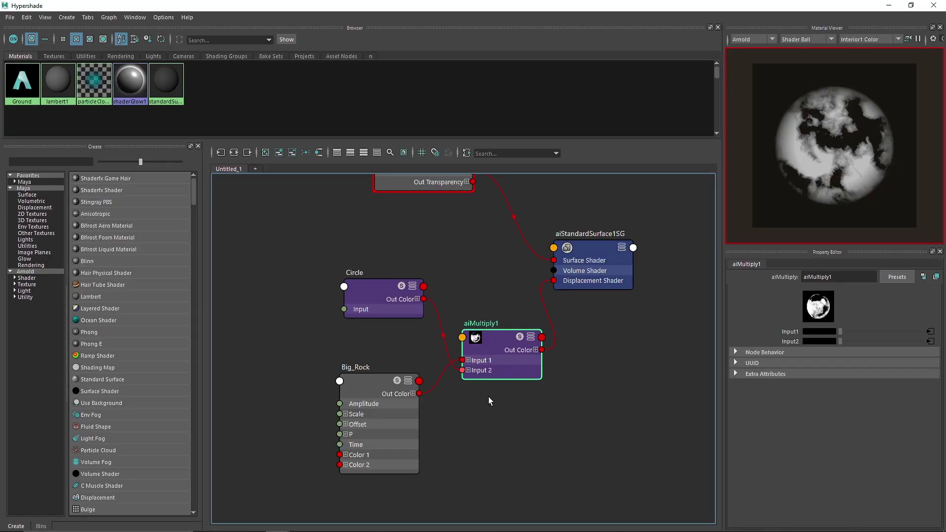
pyautogui.press('Delete')
pyautogui.click(34, 159)
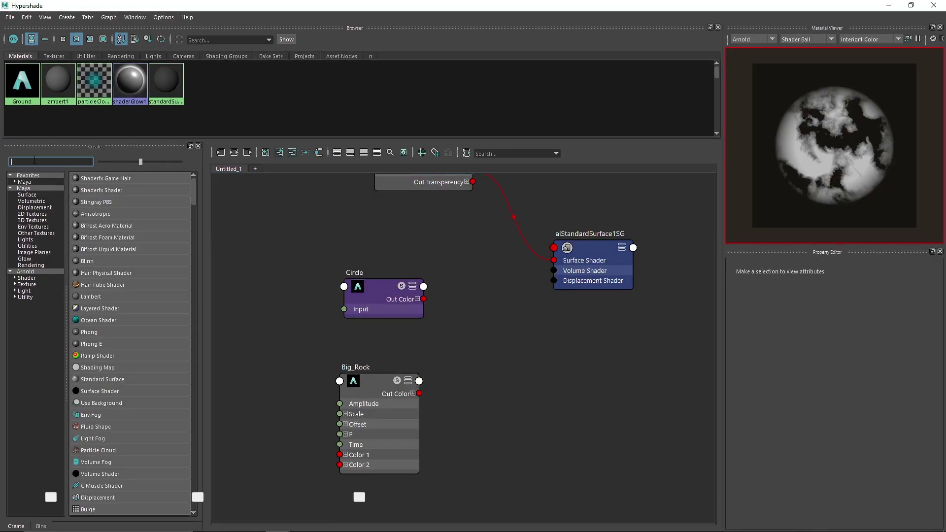
pyautogui.write('add')
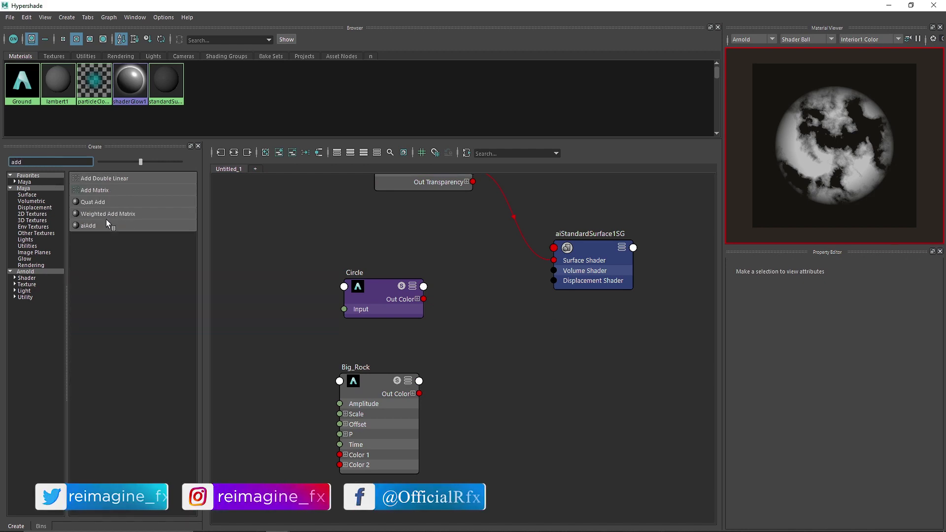
pyautogui.click(91, 226)
pyautogui.moveTo(534, 379); pyautogui.dragTo(440, 314)
# Make room beside the aiAdd node and connect Circle's Out Color to its Input 1 and Big_Rock's Out Color to Input 2
pyautogui.click(382, 294)
pyautogui.moveTo(381, 294); pyautogui.dragTo(371, 294)
pyautogui.keyDown('shift'); pyautogui.click(368, 385); pyautogui.keyUp('shift')
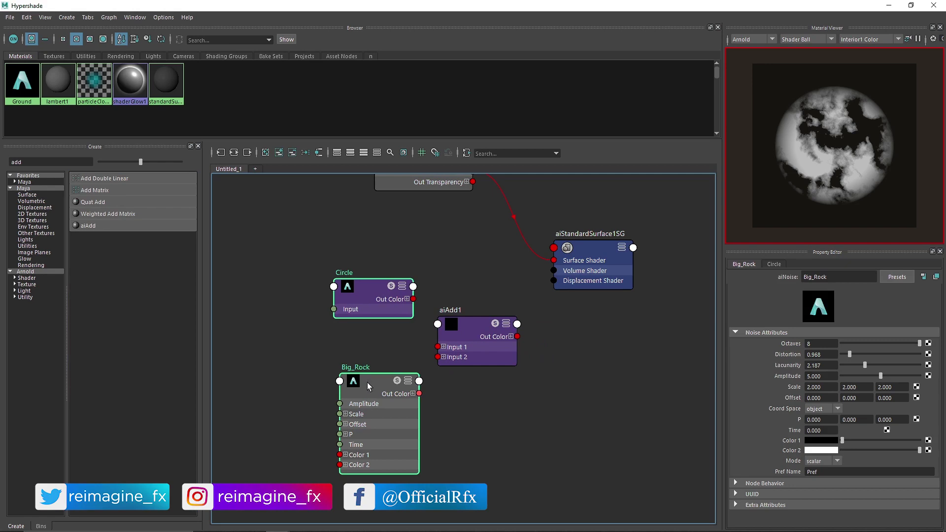
pyautogui.moveTo(374, 398); pyautogui.dragTo(348, 400)
pyautogui.moveTo(385, 302); pyautogui.dragTo(439, 347)
pyautogui.moveTo(379, 402); pyautogui.dragTo(428, 360)
pyautogui.click(452, 320)
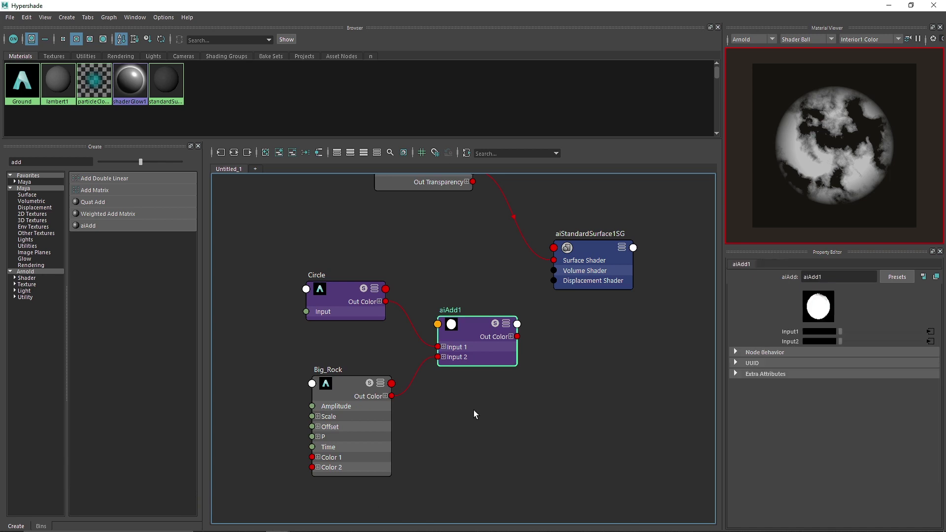
# Examine the aiAdd node's combined texture in the Material Viewer and compare it with its Circle and Big_Rock sources
pyautogui.click(918, 39)
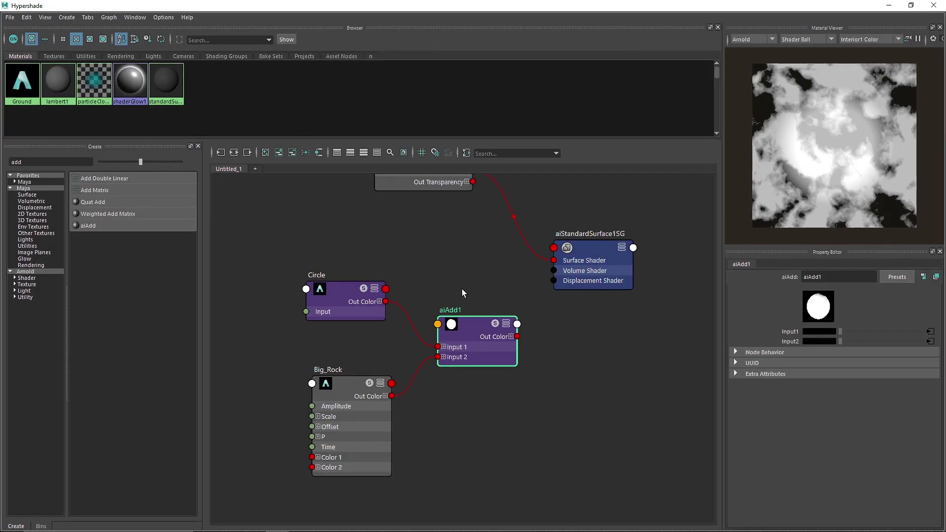
pyautogui.moveTo(308, 249); pyautogui.dragTo(368, 341)
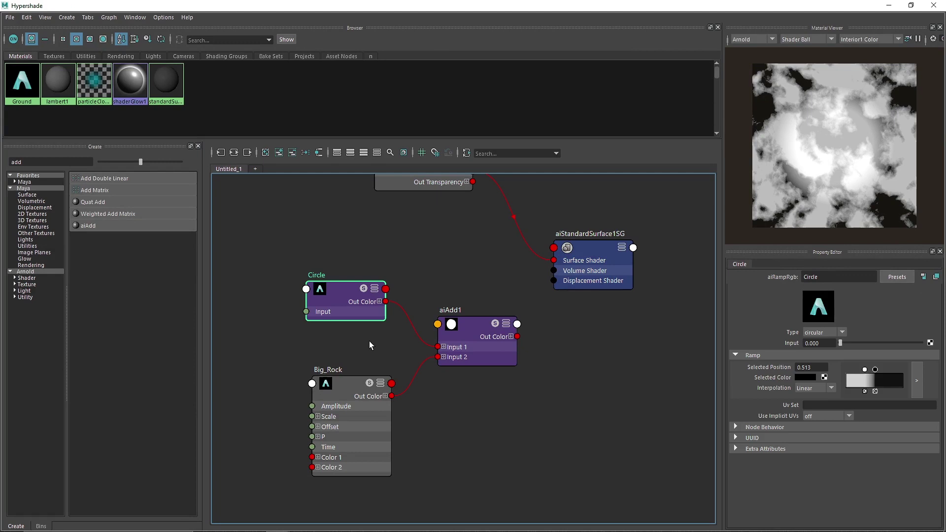
pyautogui.click(348, 389)
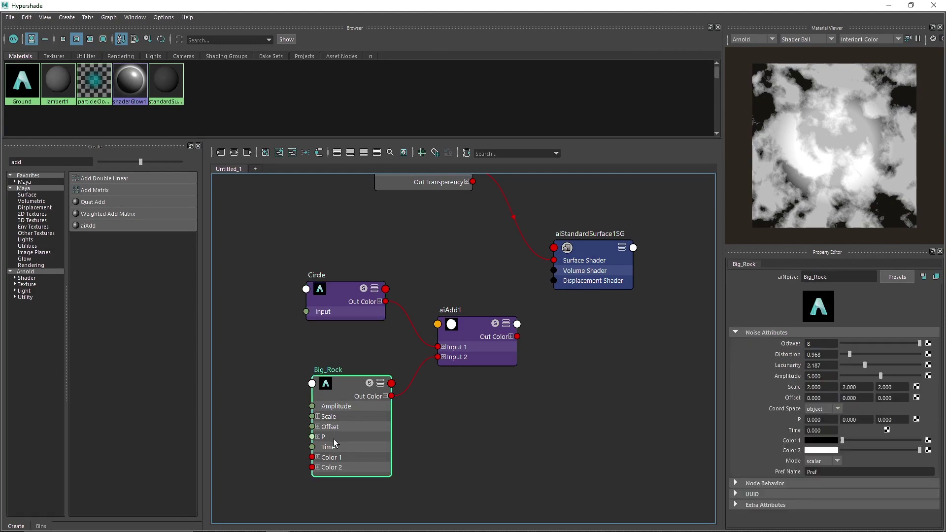
pyautogui.moveTo(437, 398); pyautogui.dragTo(460, 277)
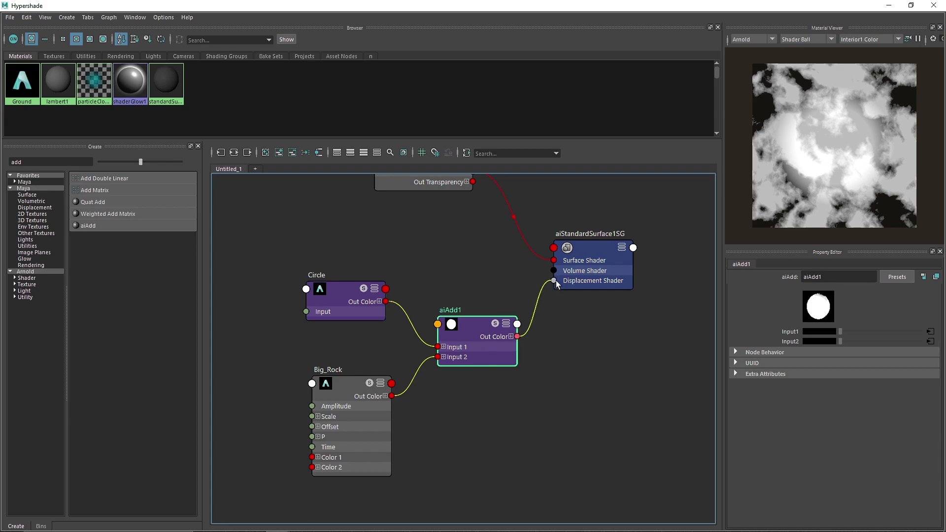
# Connect the aiAdd node's Out Color to the shading group's Displacement Shader and examine the displaced plane in Arnold from several angles
pyautogui.moveTo(556, 280); pyautogui.dragTo(554, 280)
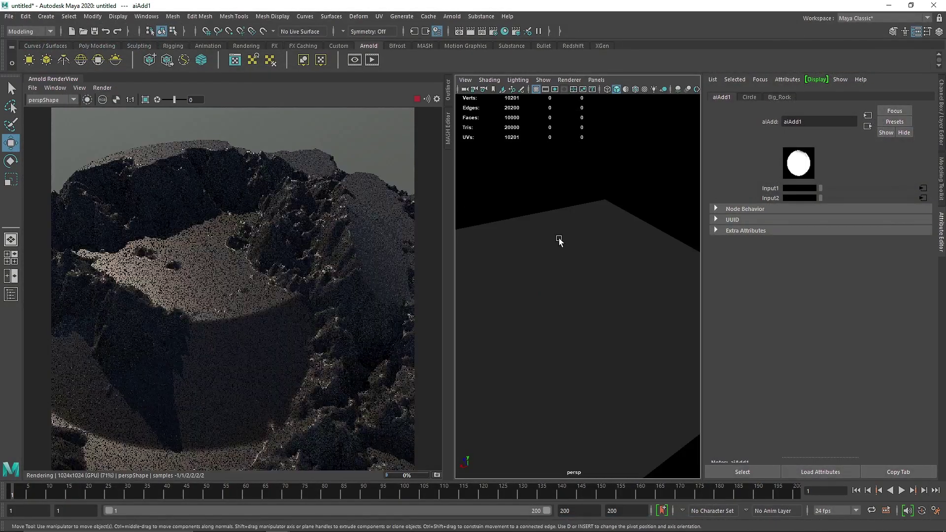
pyautogui.keyDown('alt'); pyautogui.moveTo(554, 275); pyautogui.dragTo(698, 275); pyautogui.keyUp('alt')
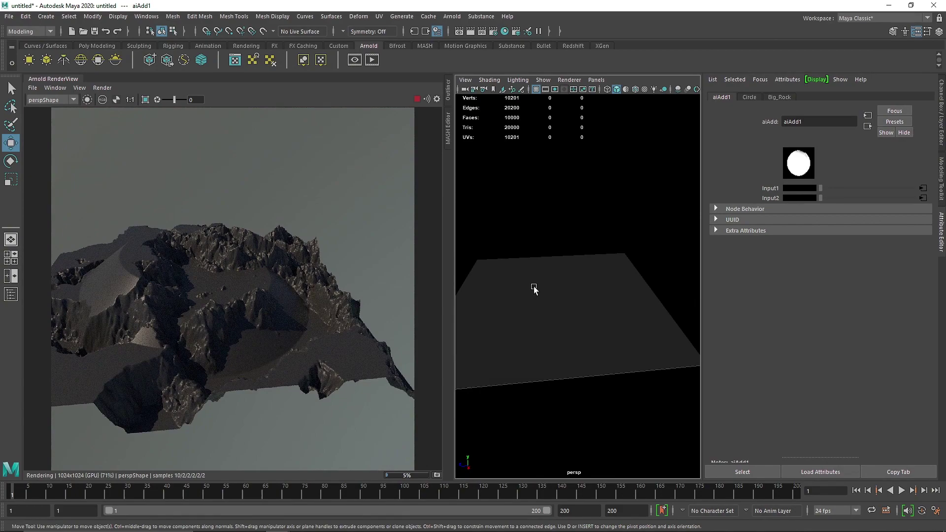
pyautogui.keyDown('alt'); pyautogui.moveTo(532, 288); pyautogui.dragTo(507, 284); pyautogui.keyUp('alt')
pyautogui.scroll(3, 552, 312)
pyautogui.keyDown('alt'); pyautogui.moveTo(507, 284); pyautogui.dragTo(480, 289, button='right'); pyautogui.keyUp('alt')
pyautogui.keyDown('alt'); pyautogui.moveTo(591, 241); pyautogui.dragTo(455, 269); pyautogui.keyUp('alt')
# Inspect the crater detail with cropped region renders, restore full-frame rendering, and view the plane's subdivision and displacement settings
pyautogui.moveTo(207, 226); pyautogui.dragTo(327, 321)
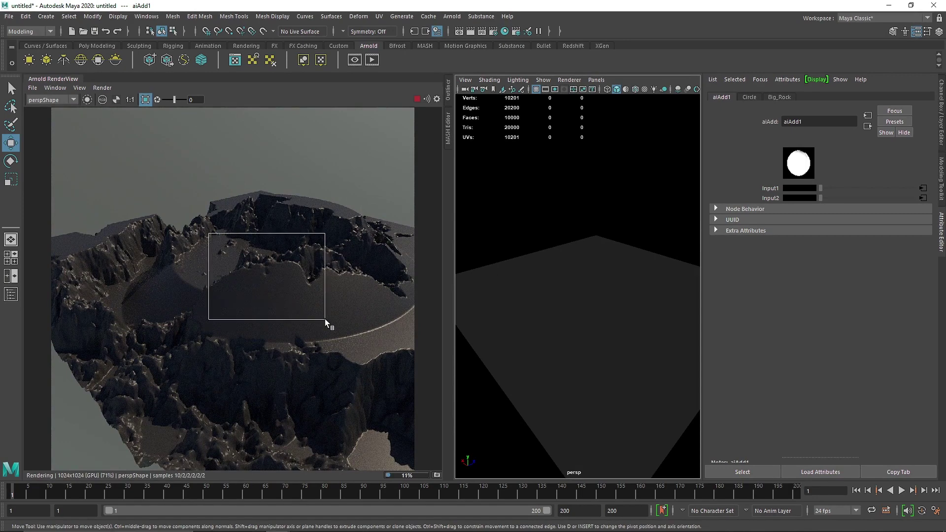
pyautogui.scroll(2, 267, 287)
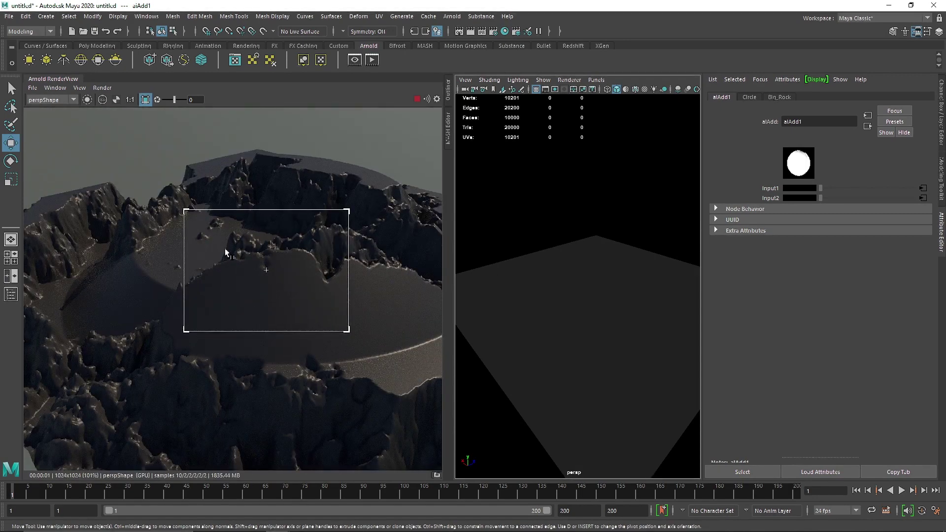
pyautogui.moveTo(55, 262); pyautogui.dragTo(167, 331)
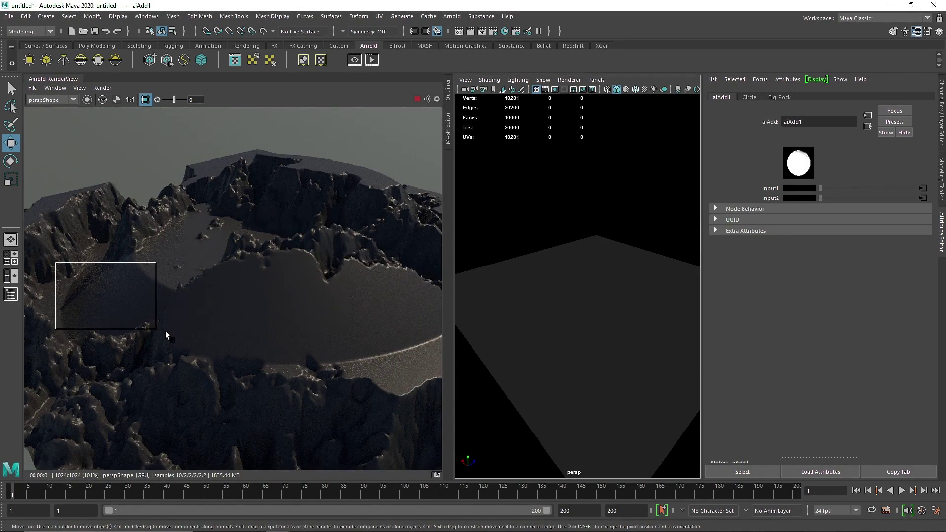
pyautogui.click(145, 100)
pyautogui.keyDown('alt'); pyautogui.moveTo(507, 268); pyautogui.dragTo(612, 267); pyautogui.keyUp('alt')
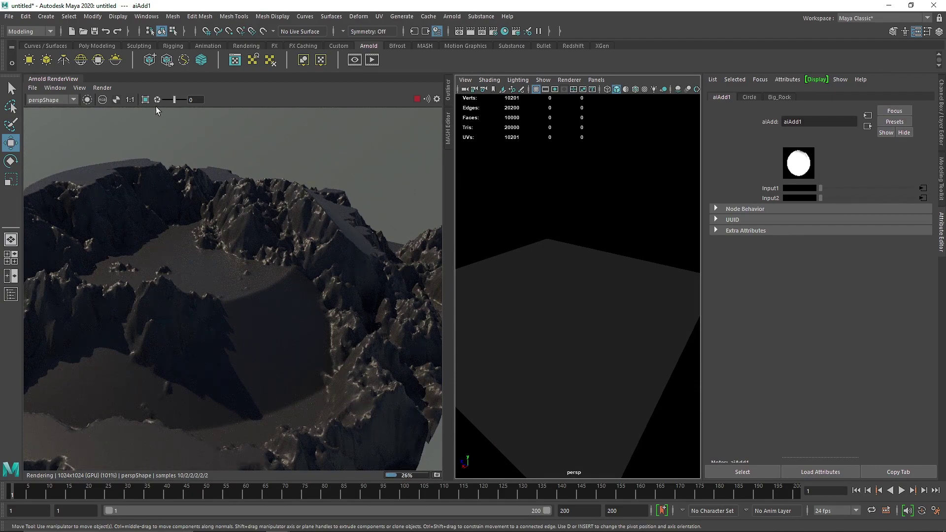
pyautogui.click(564, 274)
pyautogui.click(855, 281)
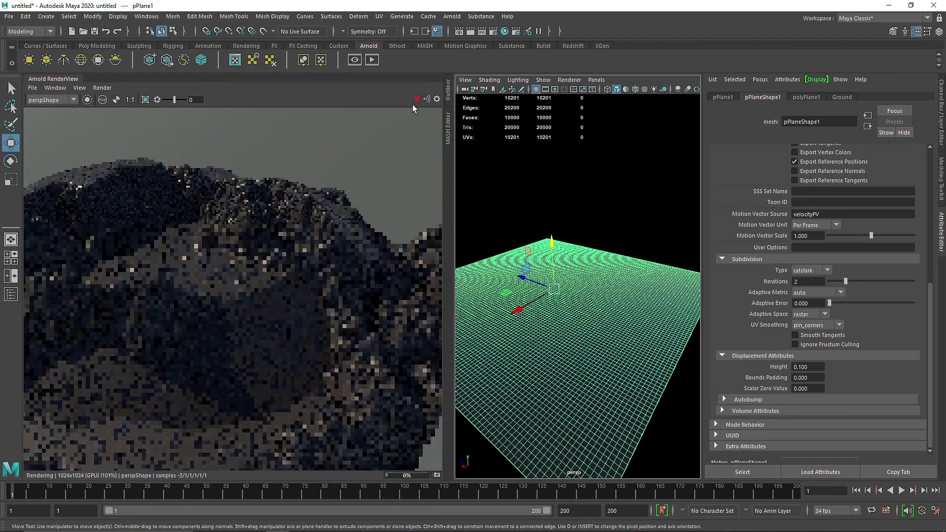
# Close the render view, return to Hypershade, and add an aiSubtract node to the graph
pyautogui.rightClick(64, 79)
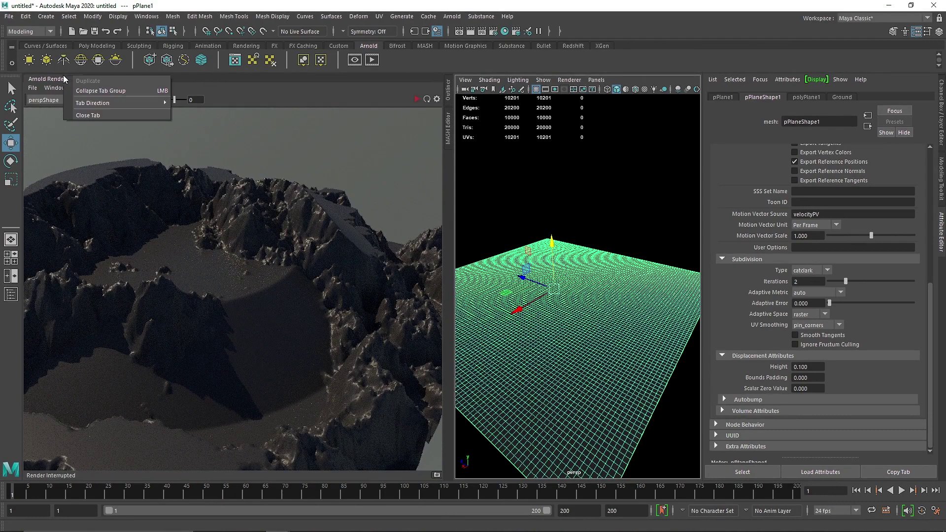
pyautogui.click(88, 115)
pyautogui.click(500, 34)
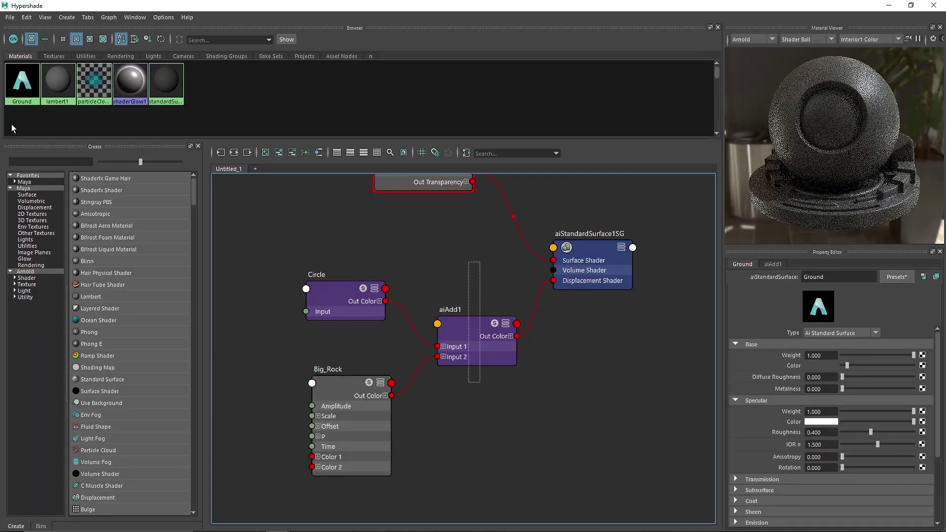
pyautogui.click(475, 327)
pyautogui.click(30, 161)
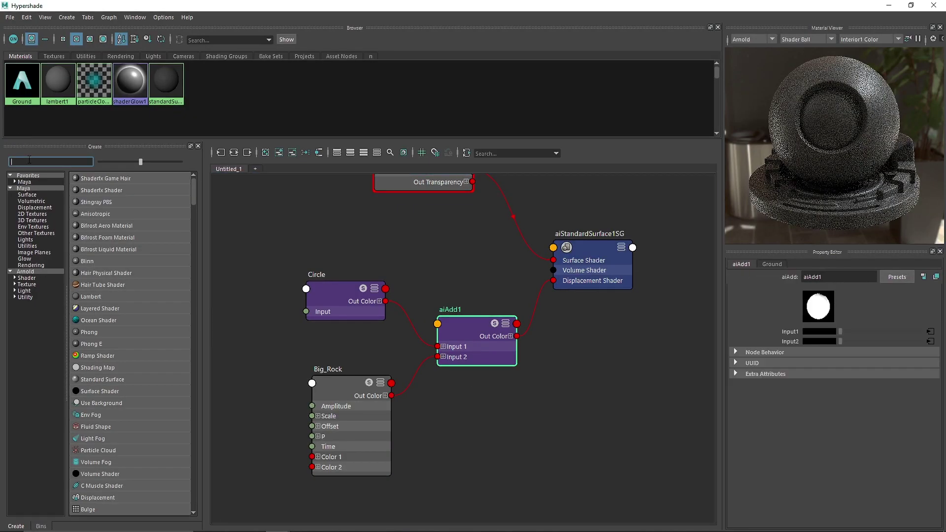
pyautogui.write('subt')
pyautogui.click(86, 180)
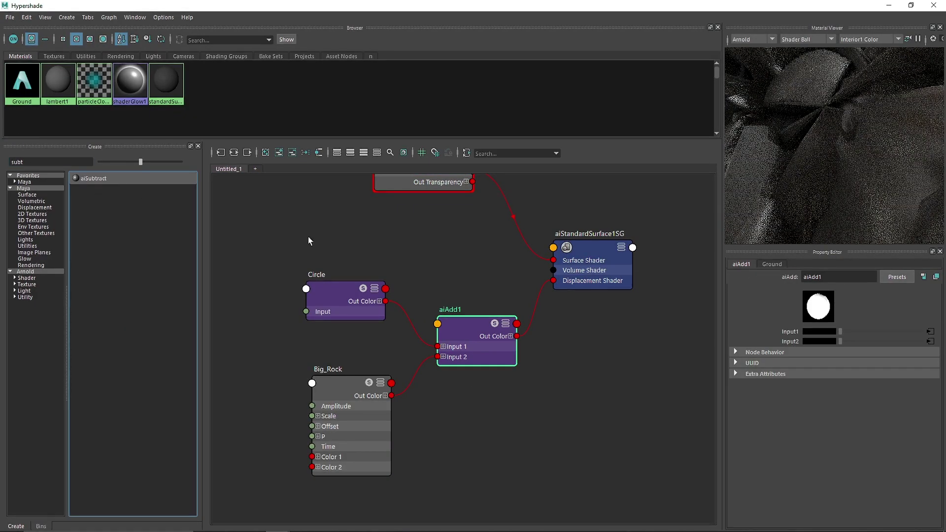
pyautogui.click(94, 178)
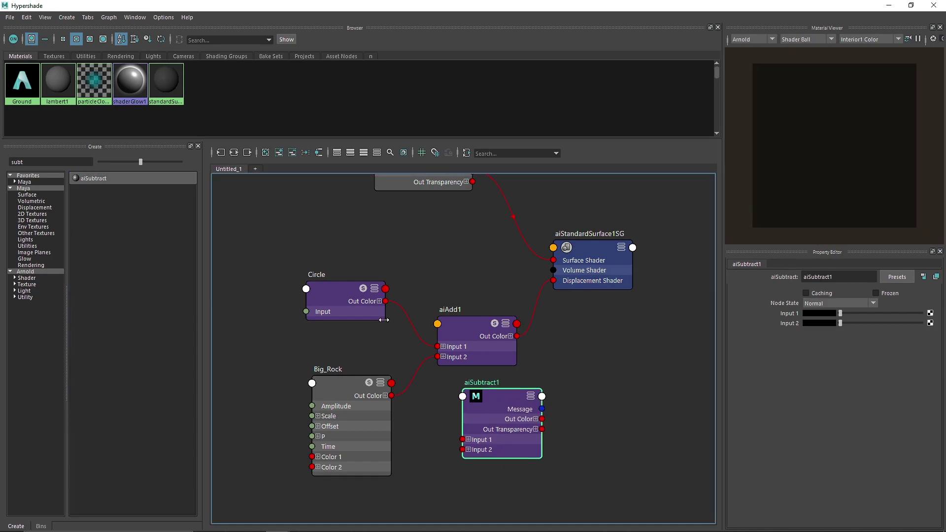
# Connect Circle's Out Color to aiSubtract's Input 1 and Big_Rock's Out Color to Input 2, replacing the deleted aiAdd node
pyautogui.moveTo(423, 352); pyautogui.dragTo(462, 440)
pyautogui.moveTo(391, 396); pyautogui.dragTo(462, 449)
pyautogui.moveTo(466, 403); pyautogui.dragTo(493, 326)
pyautogui.click(484, 341)
pyautogui.press('Delete')
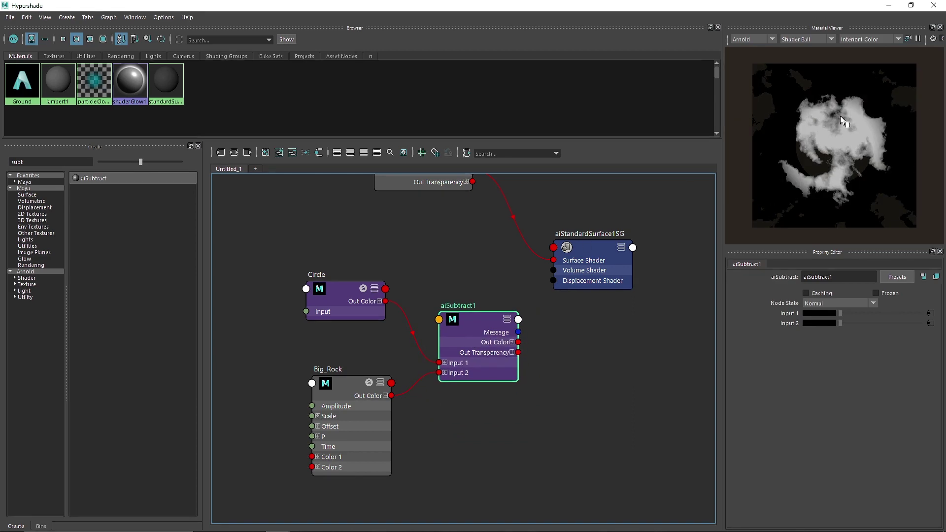
# Connect the aiSubtract node's Out Color to the shading group's Displacement Shader and start an Arnold render of the plane
pyautogui.moveTo(497, 381); pyautogui.dragTo(524, 314)
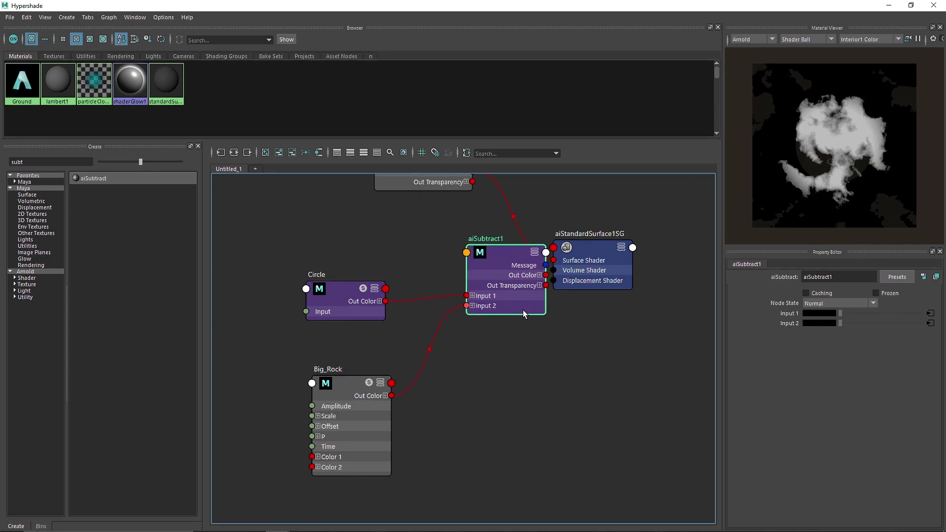
pyautogui.moveTo(546, 275); pyautogui.dragTo(489, 332)
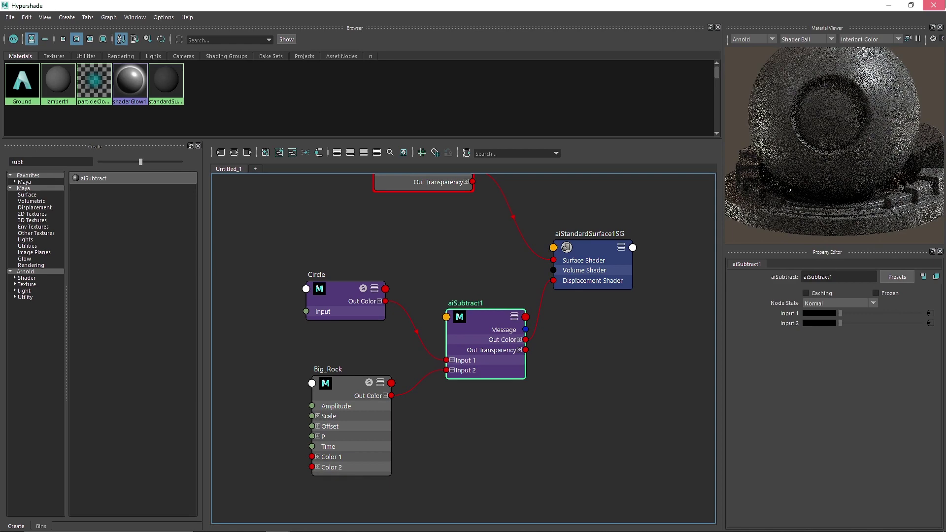
pyautogui.click(934, 5)
pyautogui.click(374, 60)
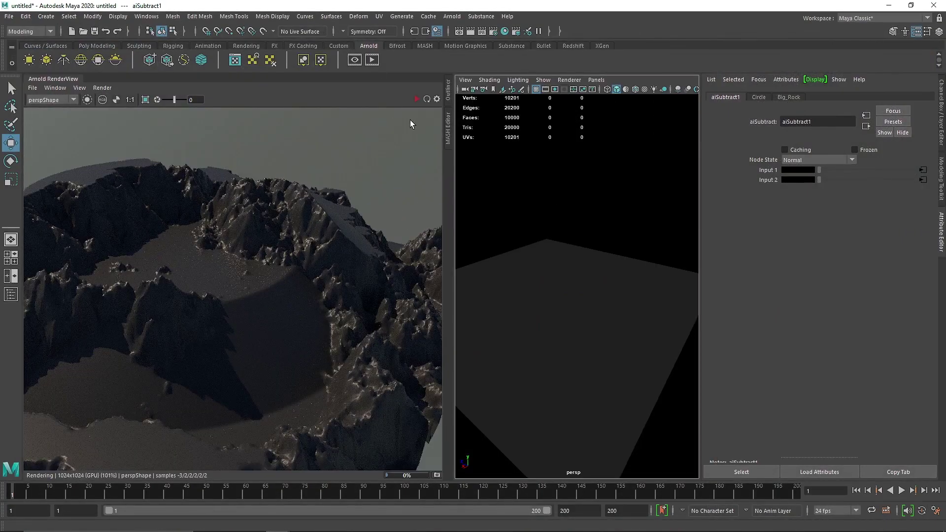
pyautogui.click(416, 99)
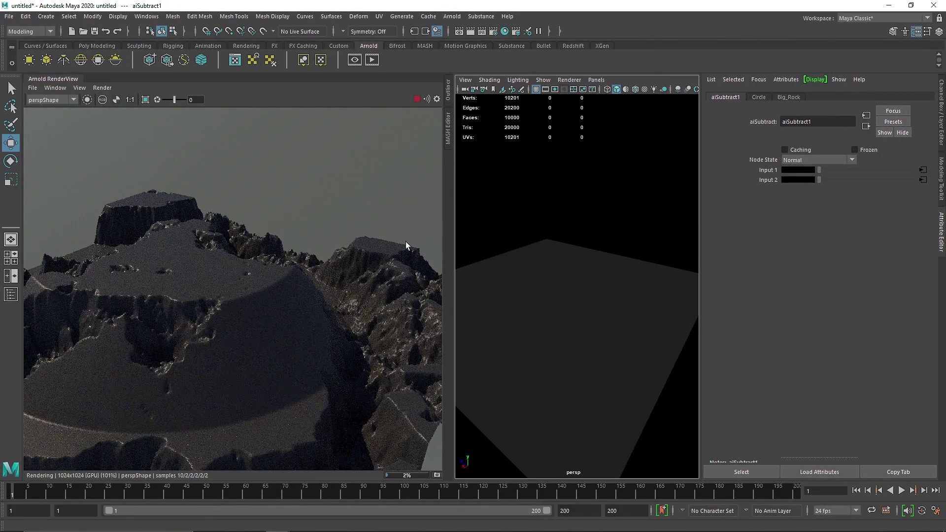
# Refresh the Arnold render and examine the subtracted displacement from another angle
pyautogui.click(106, 92)
pyautogui.click(118, 160)
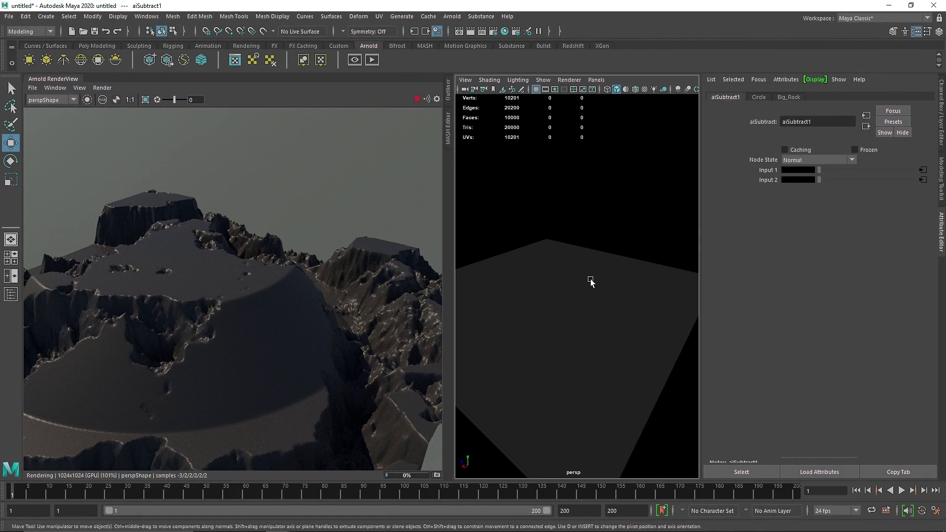
pyautogui.keyDown('alt'); pyautogui.moveTo(587, 294); pyautogui.dragTo(655, 239); pyautogui.keyUp('alt')
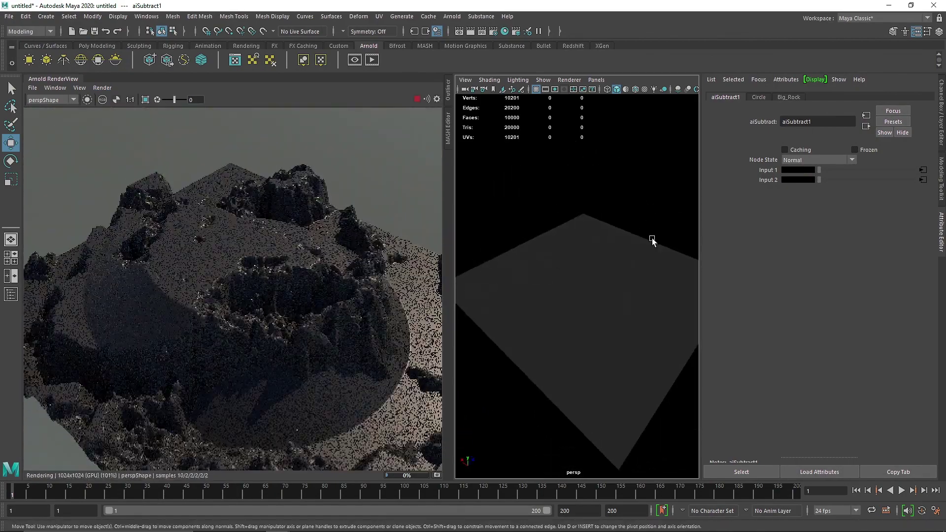
pyautogui.click(812, 159)
pyautogui.click(772, 101)
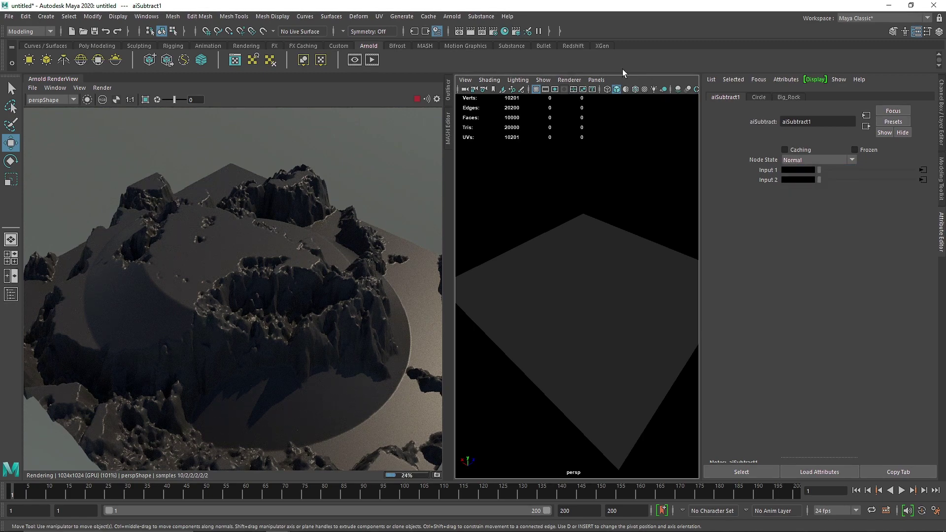
# Return to Hypershade and swap the aiSubtract inputs, with Big_Rock feeding Input 1 and Circle feeding Input 2
pyautogui.rightClick(50, 79)
pyautogui.click(75, 121)
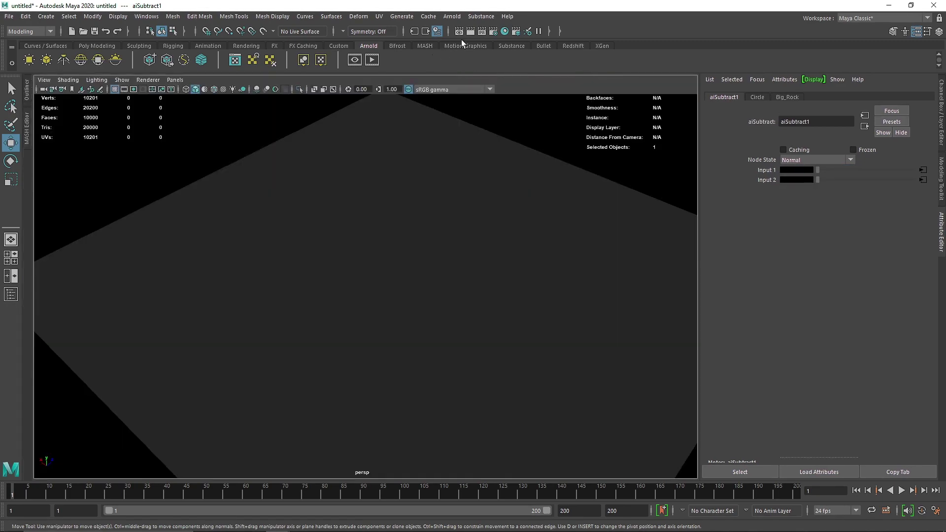
pyautogui.click(506, 31)
pyautogui.click(437, 31)
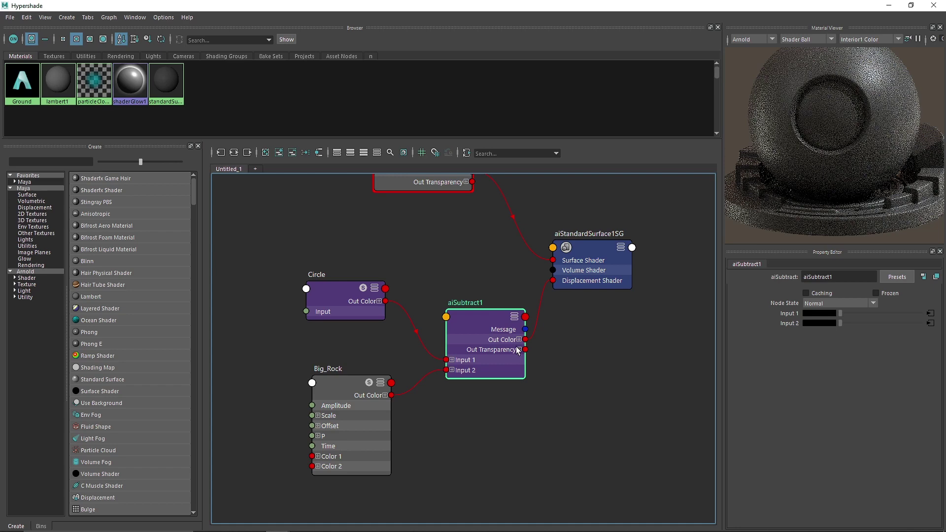
pyautogui.click(636, 363)
pyautogui.moveTo(391, 395); pyautogui.dragTo(385, 301)
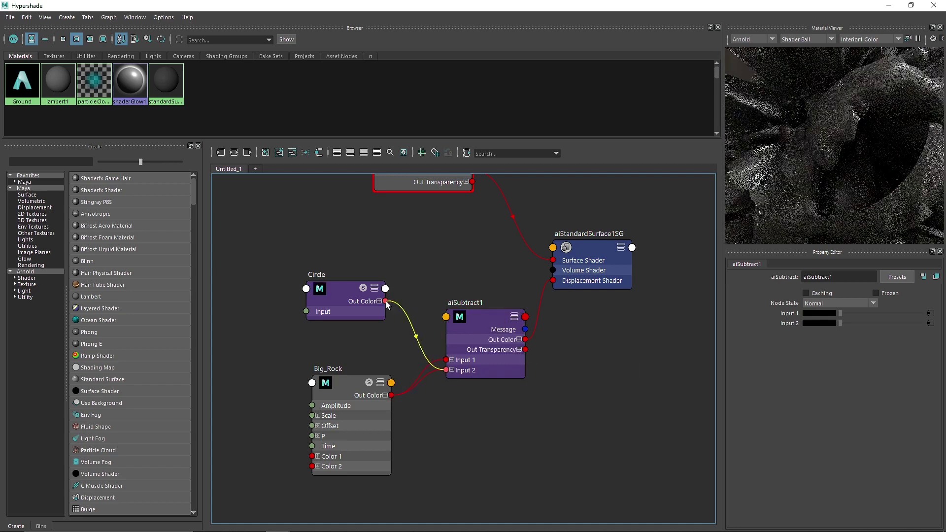
pyautogui.click(492, 318)
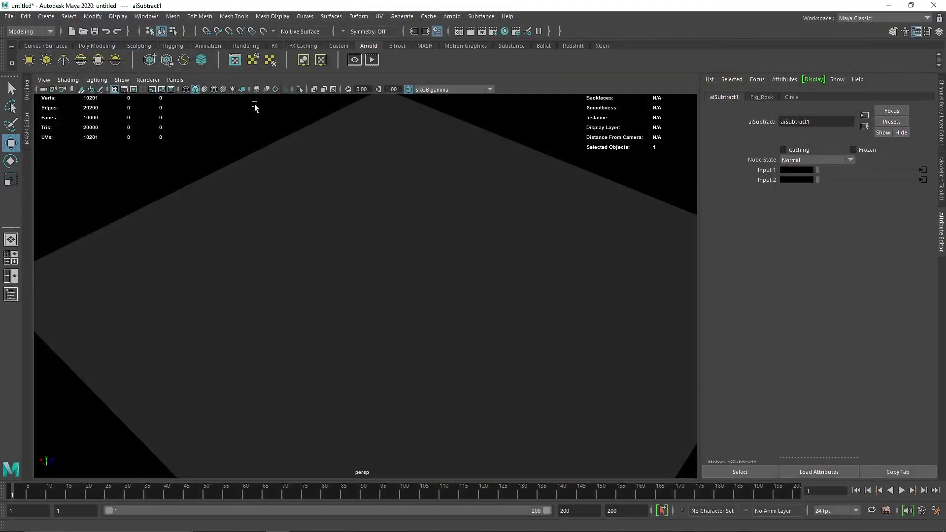
# Render the plane in Arnold and examine the displacement with the swapped subtract inputs from several angles
pyautogui.click(353, 61)
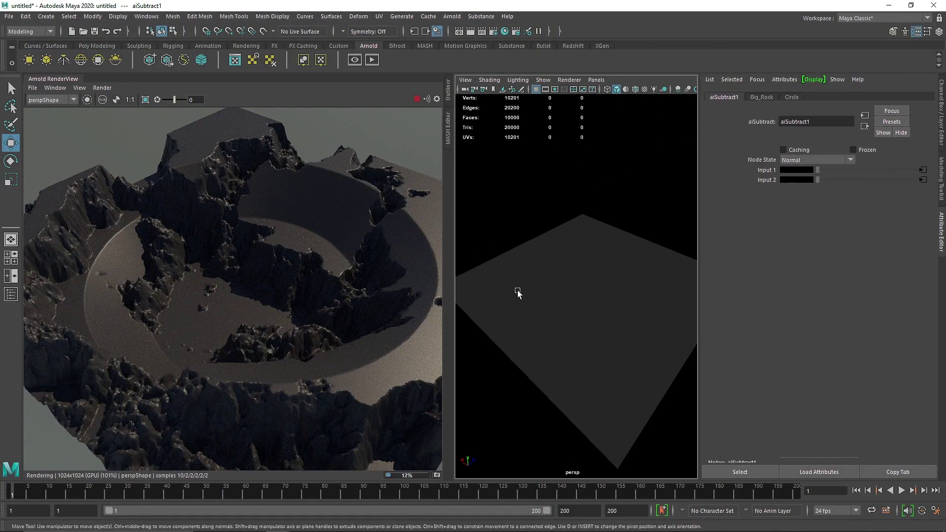
pyautogui.keyDown('alt'); pyautogui.moveTo(582, 320); pyautogui.dragTo(545, 306, button='right'); pyautogui.keyUp('alt')
pyautogui.keyDown('alt'); pyautogui.moveTo(545, 306); pyautogui.dragTo(415, 294); pyautogui.keyUp('alt')
pyautogui.keyDown('alt'); pyautogui.moveTo(568, 382); pyautogui.dragTo(501, 295, button='right'); pyautogui.keyUp('alt')
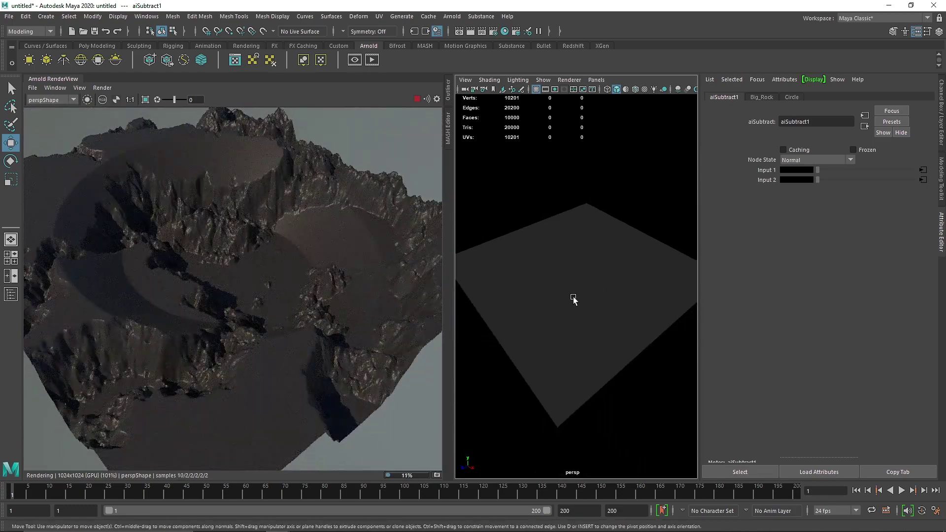
# Set the plane's displacement height to 0.05
pyautogui.click(573, 299)
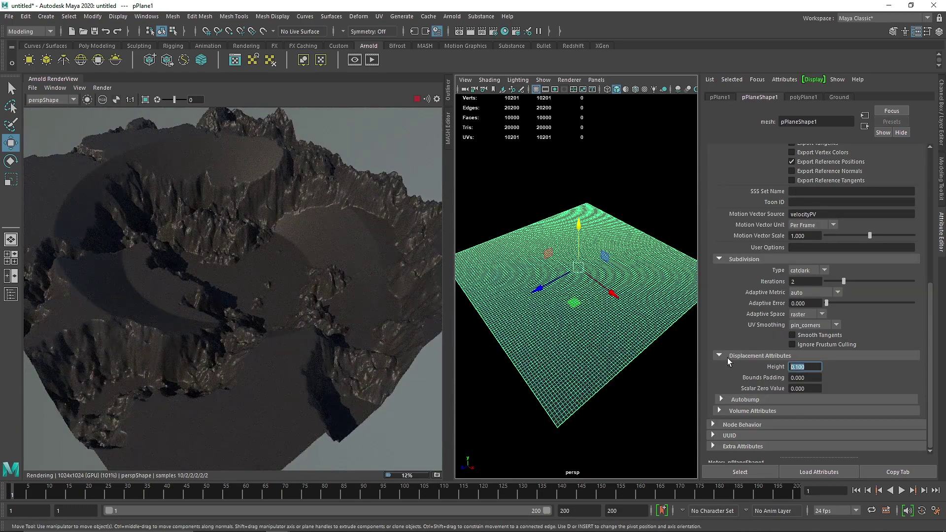
pyautogui.write('0.05')
pyautogui.press('Return')
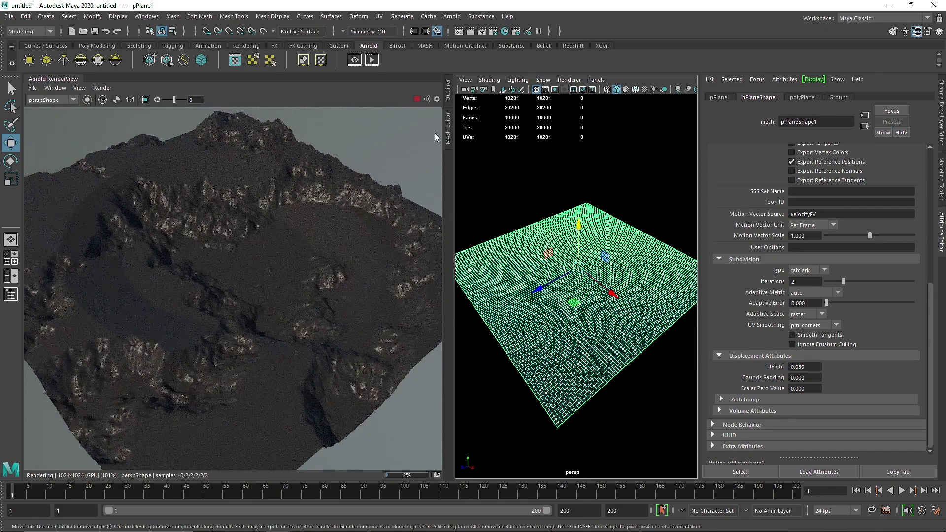
# Set the plane's displacement height to 0.08 after viewing the terrain from another side
pyautogui.keyDown('alt'); pyautogui.moveTo(461, 219); pyautogui.dragTo(488, 255); pyautogui.keyUp('alt')
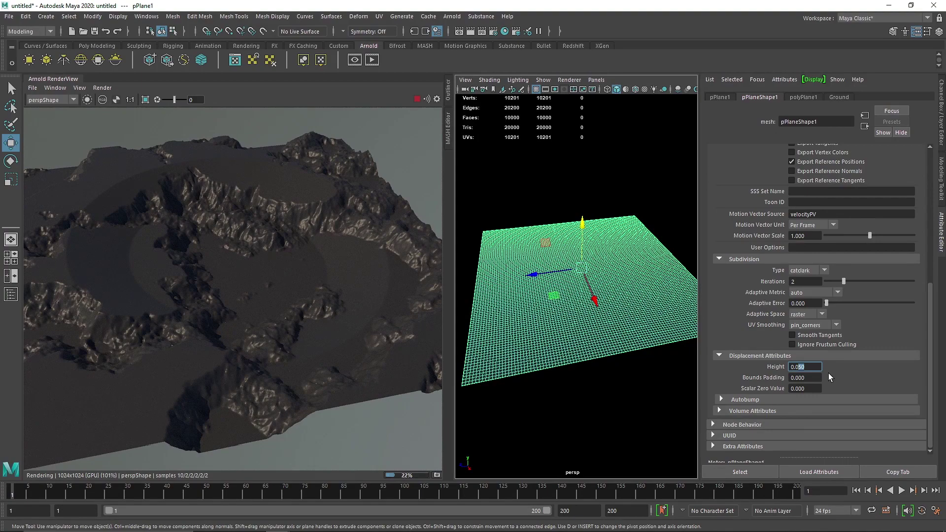
pyautogui.write('0.08')
pyautogui.press('Return')
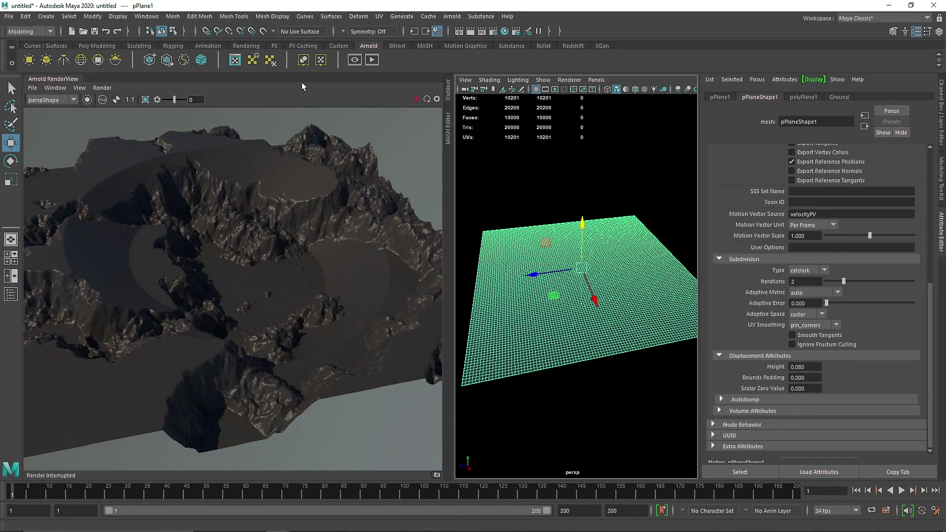
# Close the Arnold render view and return to the Ground material's network in Hypershade
pyautogui.click(55, 87)
pyautogui.click(76, 118)
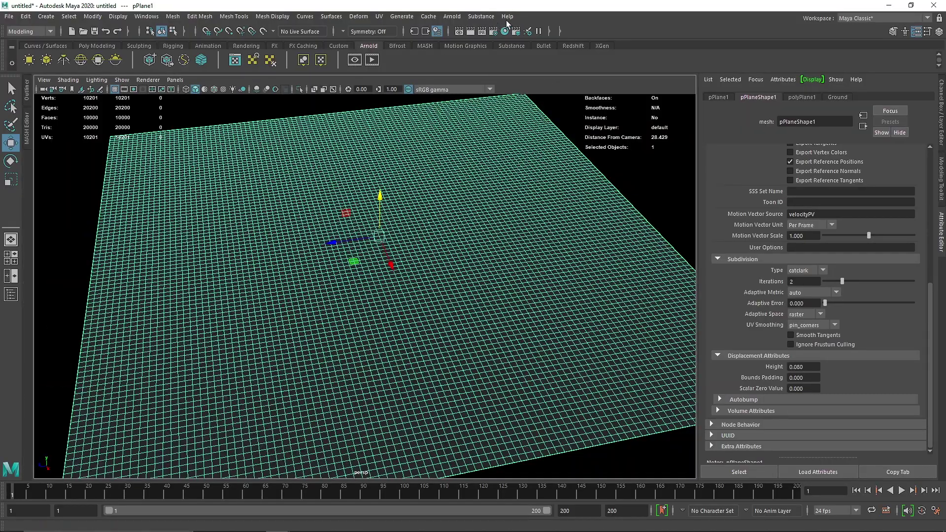
pyautogui.click(505, 31)
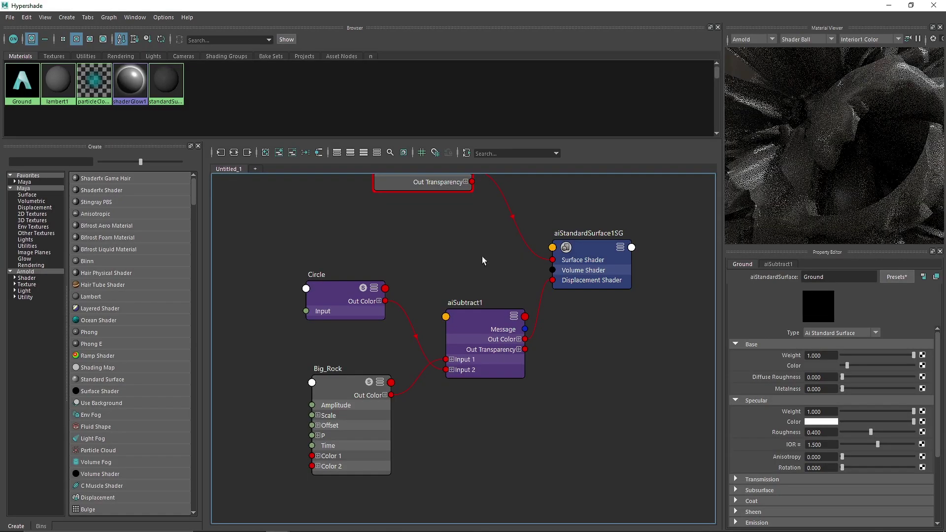
# Create an Arnold aiAdd node and feed Circle into Input 1 and Big_Rock into Input 2
pyautogui.moveTo(462, 287); pyautogui.dragTo(466, 328)
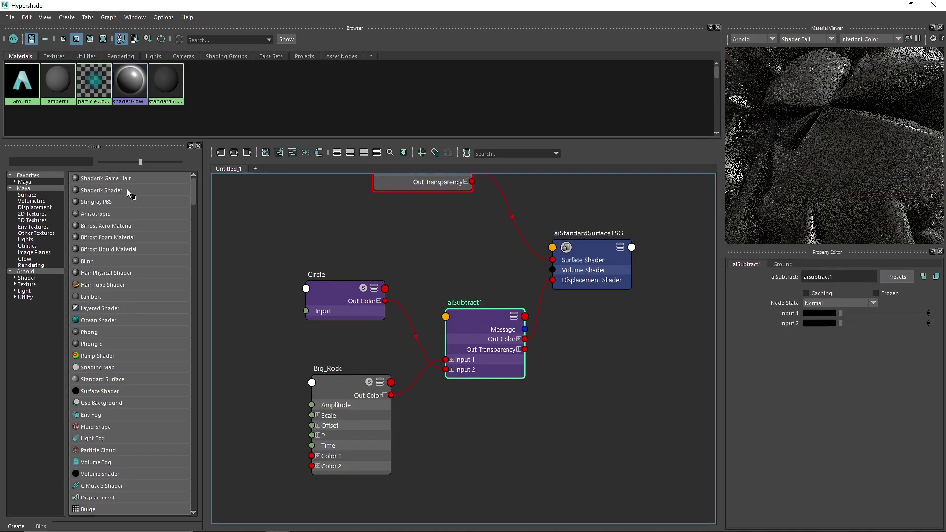
pyautogui.click(40, 271)
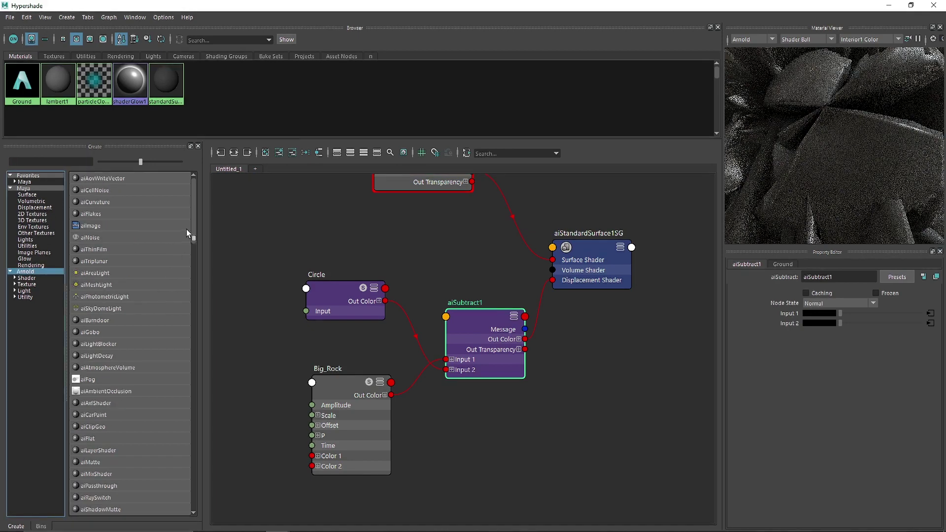
pyautogui.moveTo(194, 221); pyautogui.dragTo(195, 256)
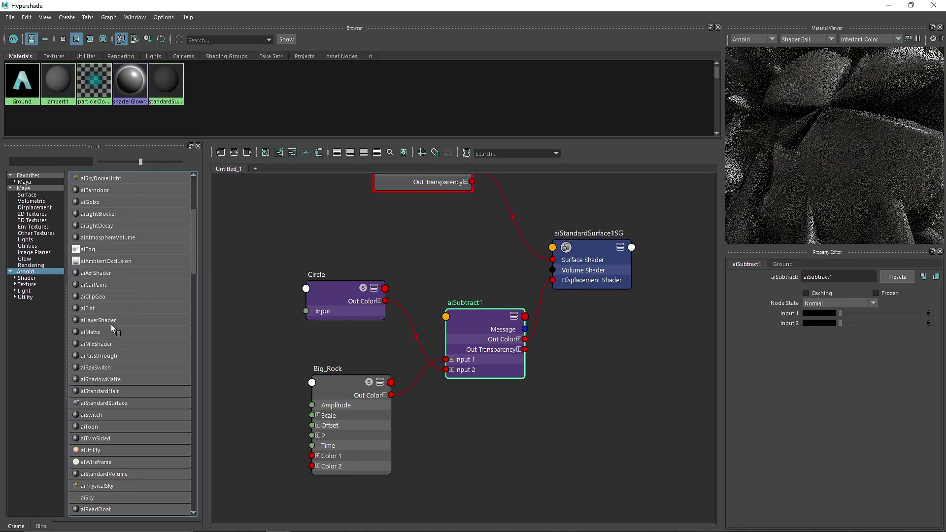
pyautogui.scroll(-4, 121, 348)
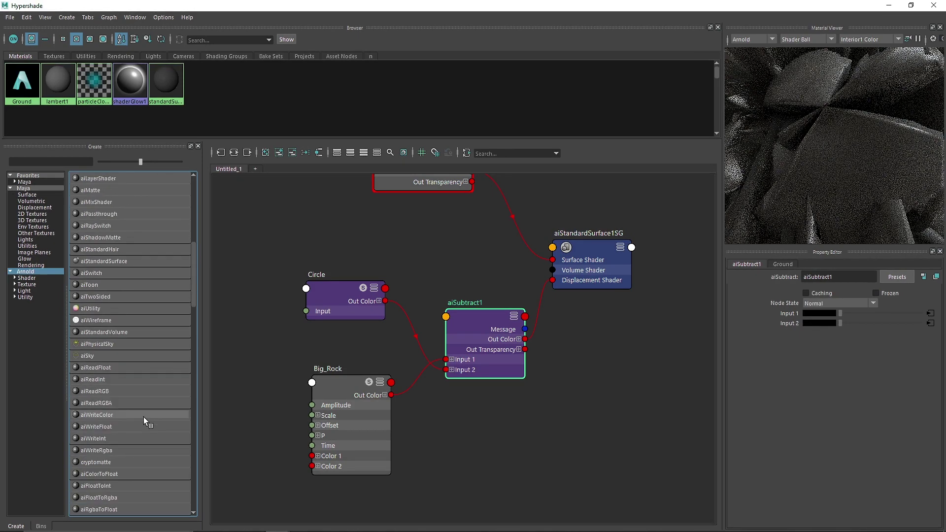
pyautogui.scroll(-3, 132, 417)
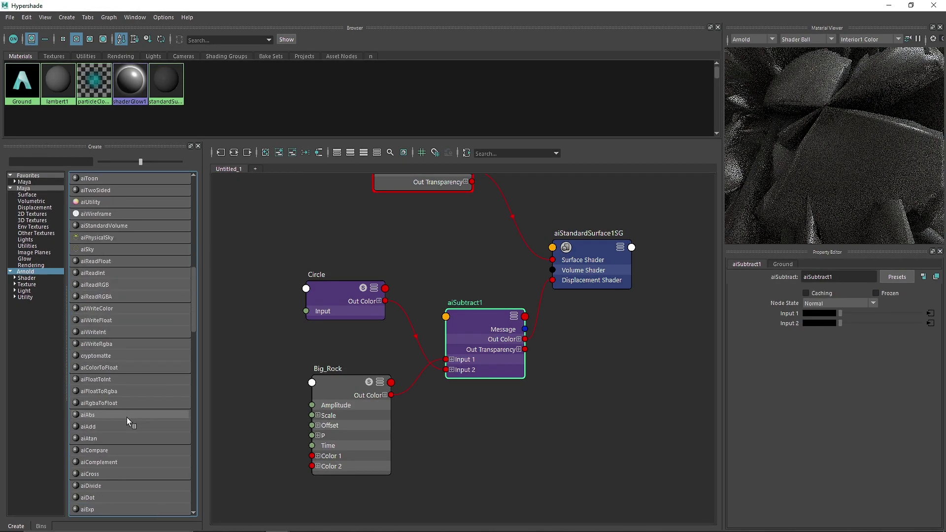
pyautogui.scroll(-1, 126, 418)
pyautogui.click(94, 391)
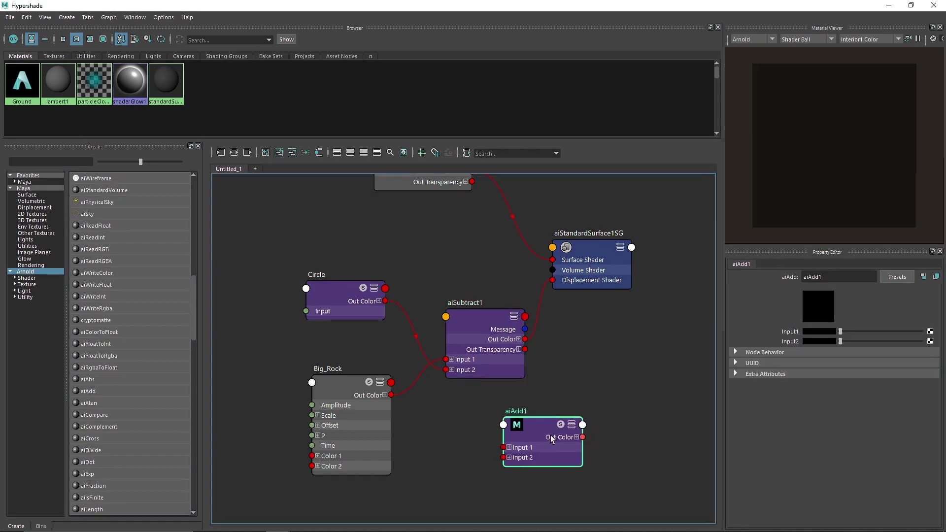
pyautogui.moveTo(551, 439); pyautogui.dragTo(371, 312)
pyautogui.moveTo(391, 395); pyautogui.dragTo(498, 452)
pyautogui.moveTo(385, 301); pyautogui.dragTo(498, 441)
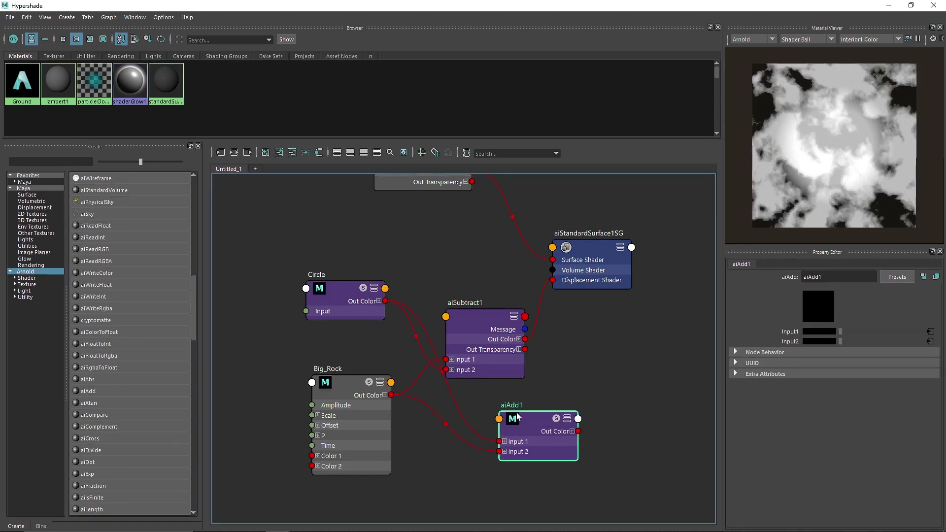
# Create an Arnold aiDivide node and delete the aiSubtract1 and aiAdd1 nodes from the network
pyautogui.click(91, 450)
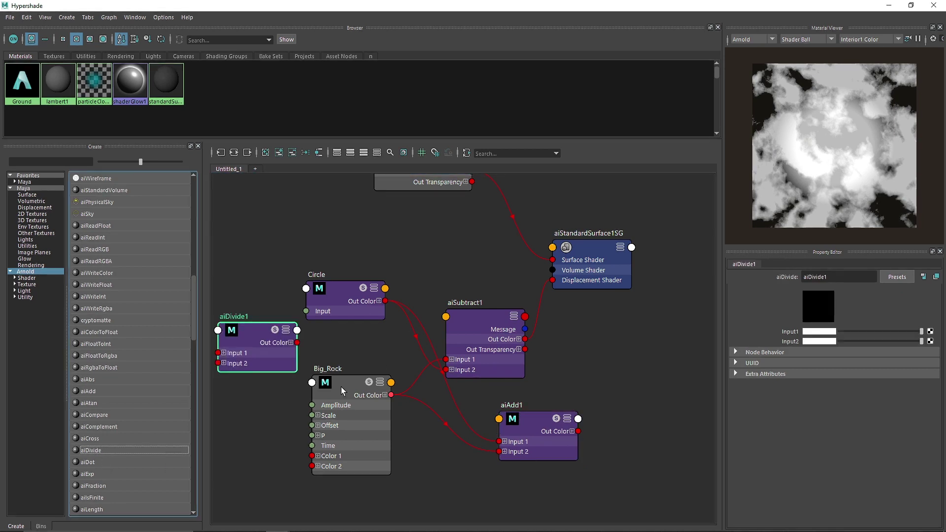
pyautogui.moveTo(254, 336); pyautogui.dragTo(458, 244)
pyautogui.moveTo(588, 481); pyautogui.dragTo(469, 325)
pyautogui.press('Delete')
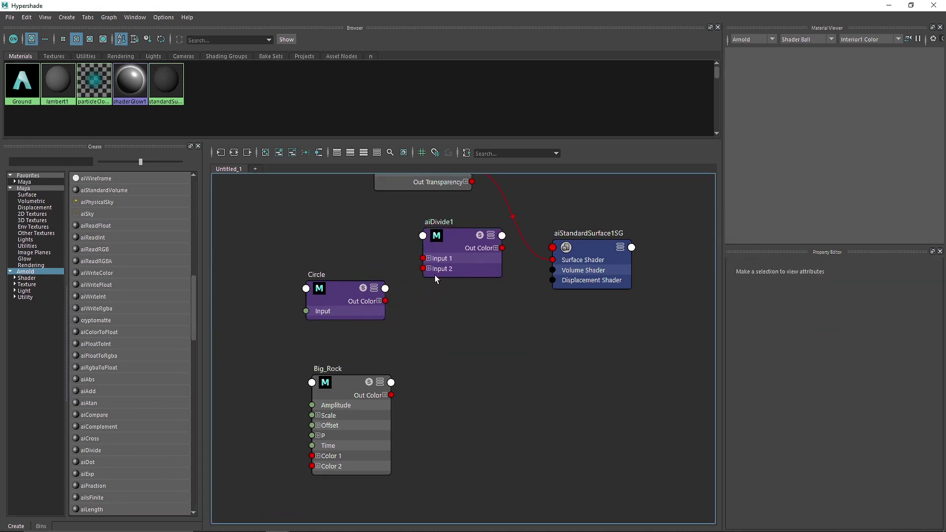
# Feed Circle into Input 1 and Big_Rock into Input 2 of aiDivide1, and connect its Out Color to the Displacement Shader
pyautogui.moveTo(387, 301); pyautogui.dragTo(391, 395)
pyautogui.moveTo(452, 245); pyautogui.dragTo(454, 358)
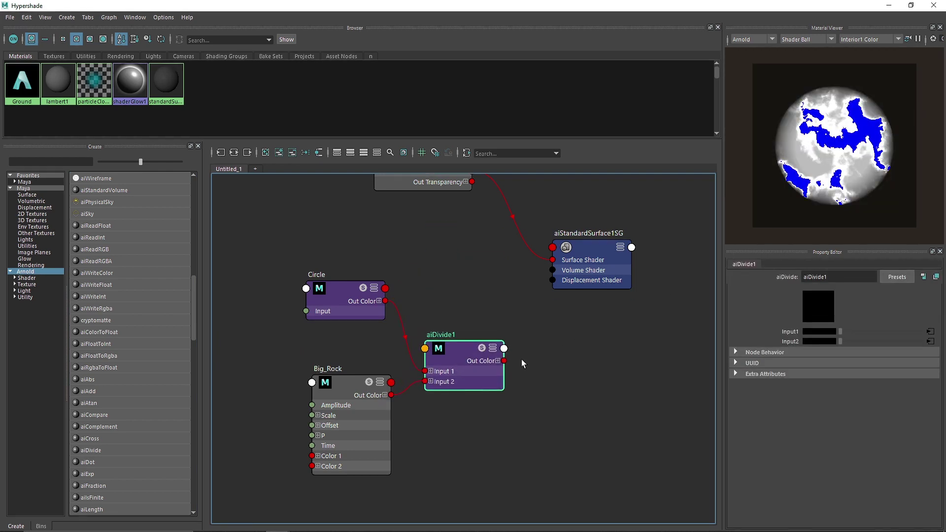
pyautogui.scroll(-6, 156, 418)
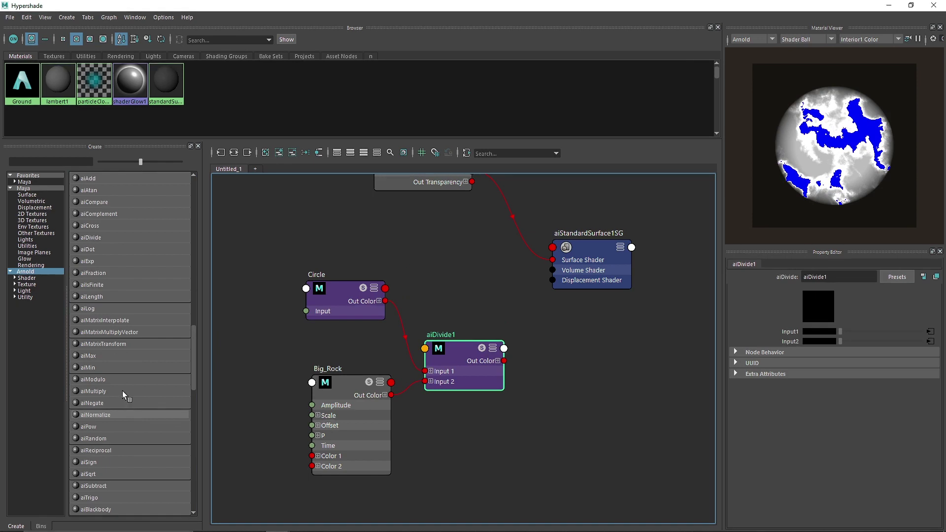
pyautogui.scroll(-1, 133, 401)
pyautogui.scroll(-1, 133, 400)
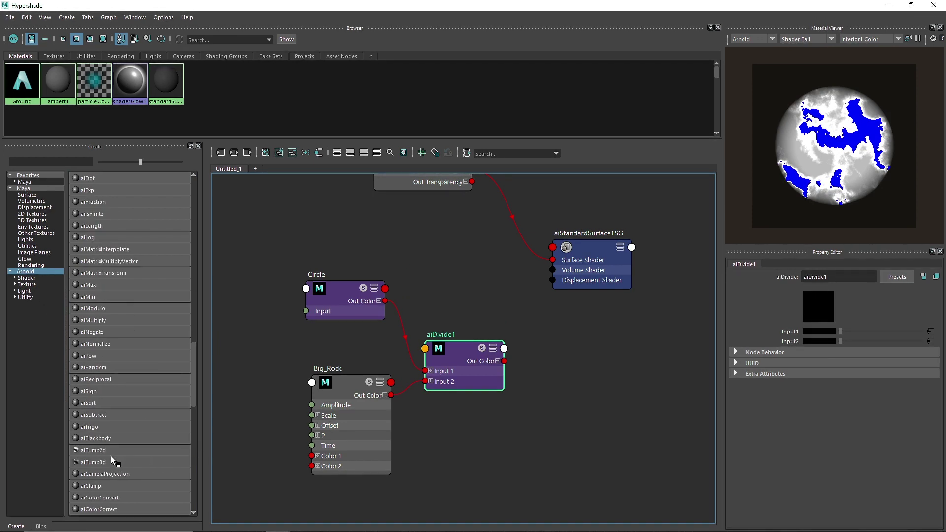
pyautogui.scroll(-4, 111, 459)
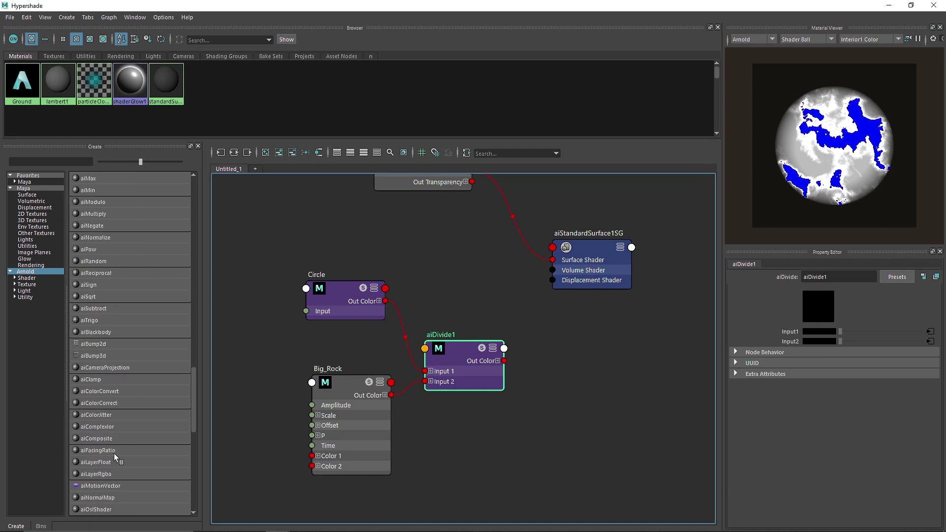
pyautogui.scroll(-2, 114, 451)
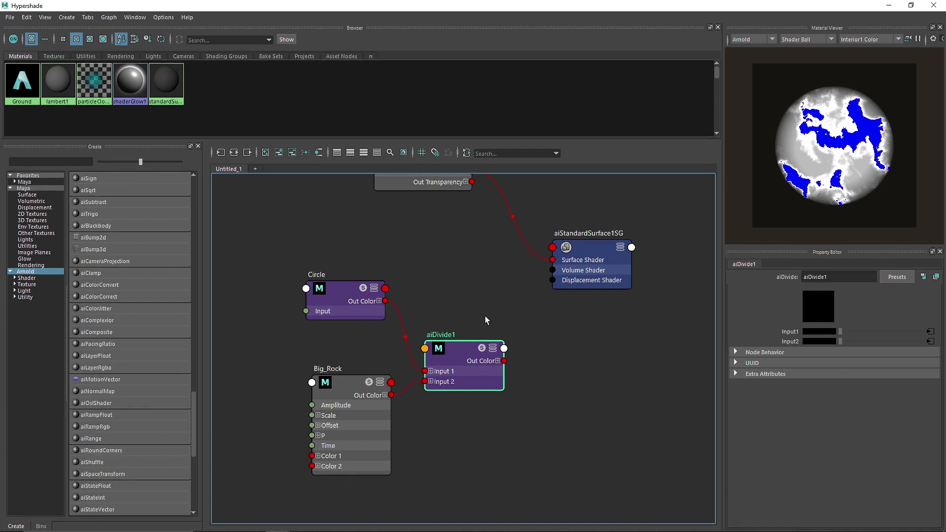
pyautogui.scroll(-3, 130, 432)
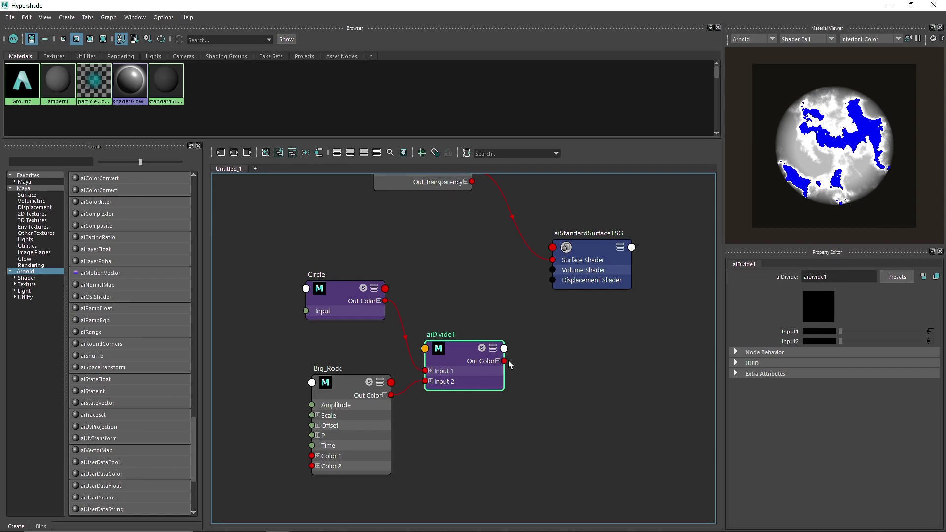
pyautogui.moveTo(504, 361); pyautogui.dragTo(553, 280)
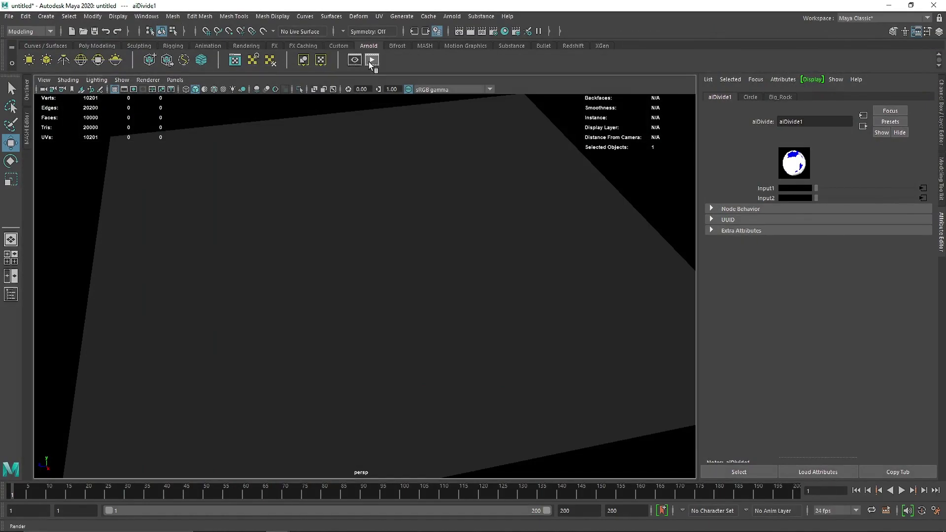
# Render the plane in Arnold and examine the divide-driven displacement from a wider, higher view
pyautogui.click(372, 60)
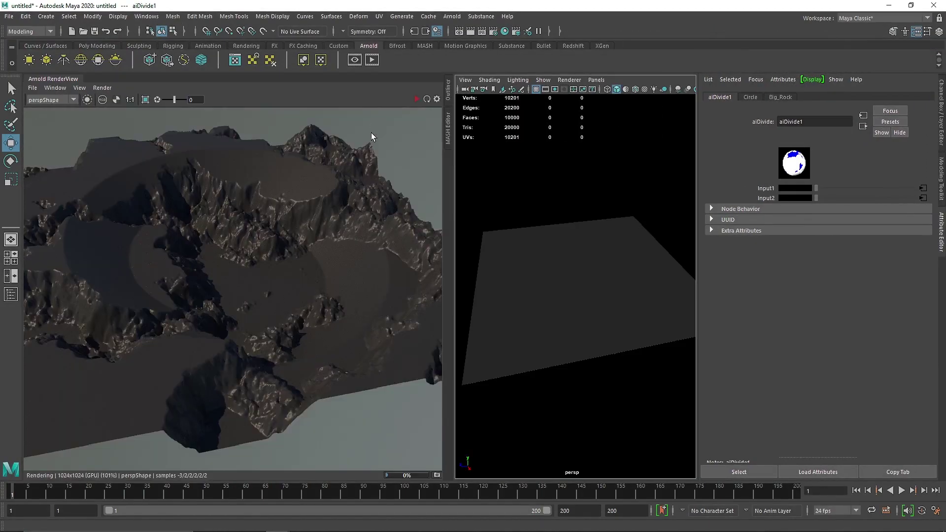
pyautogui.click(416, 100)
pyautogui.keyDown('alt'); pyautogui.moveTo(589, 268); pyautogui.dragTo(532, 433); pyautogui.keyUp('alt')
pyautogui.click(572, 270)
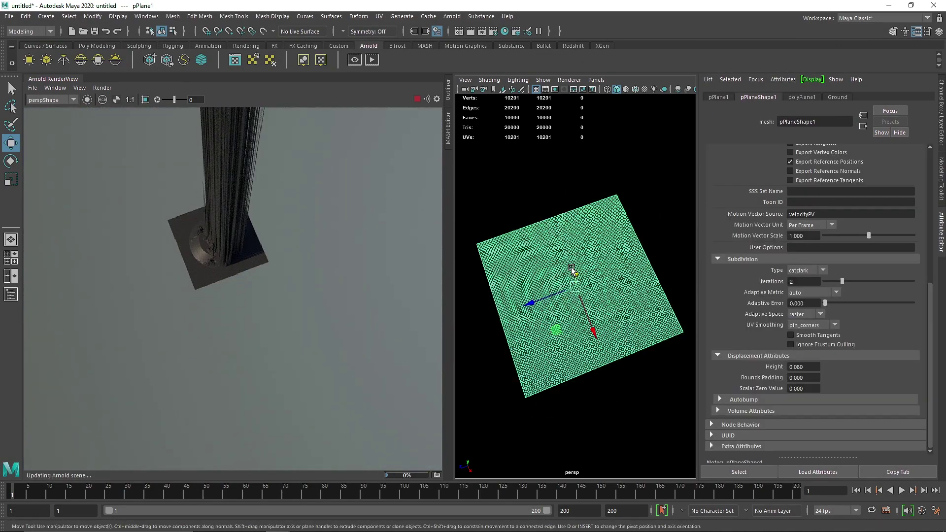
# Return to Hypershade, disconnect aiDivide1 from the Displacement Shader and delete the node
pyautogui.rightClick(64, 77)
pyautogui.click(82, 116)
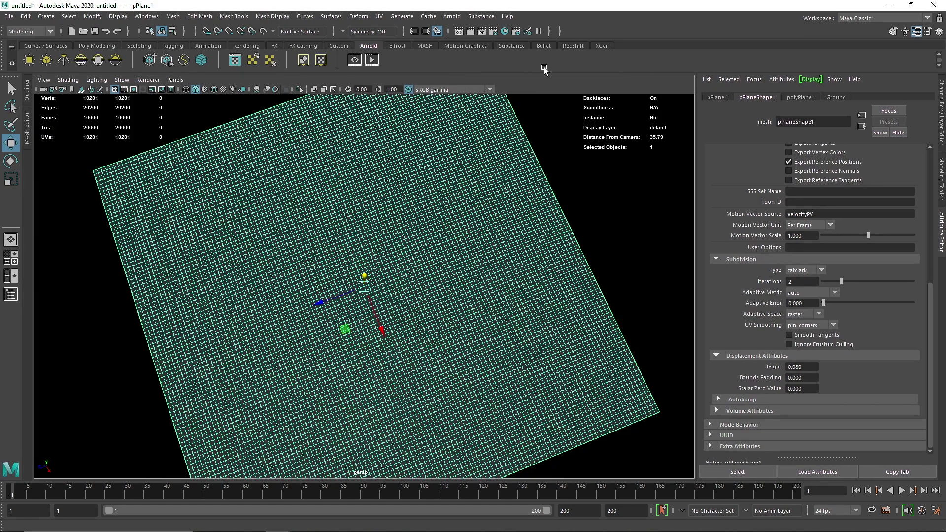
pyautogui.click(505, 32)
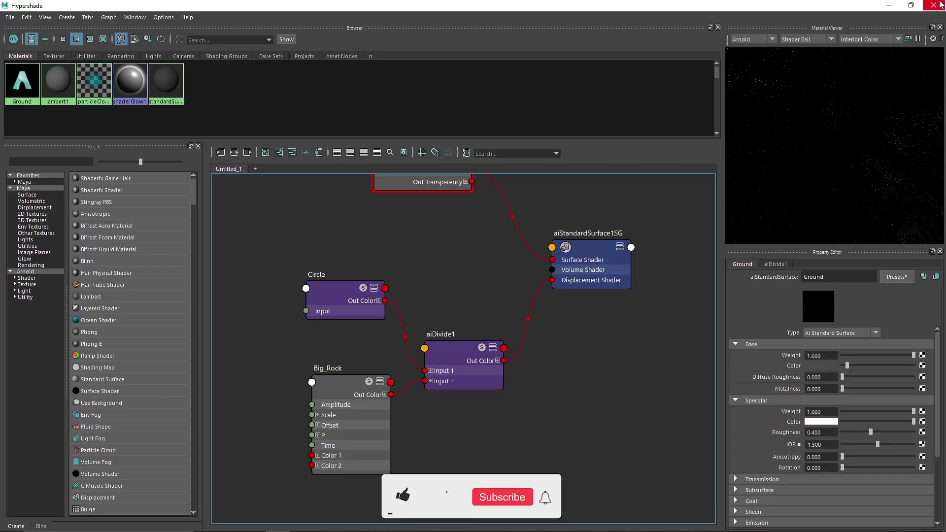
pyautogui.click(471, 385)
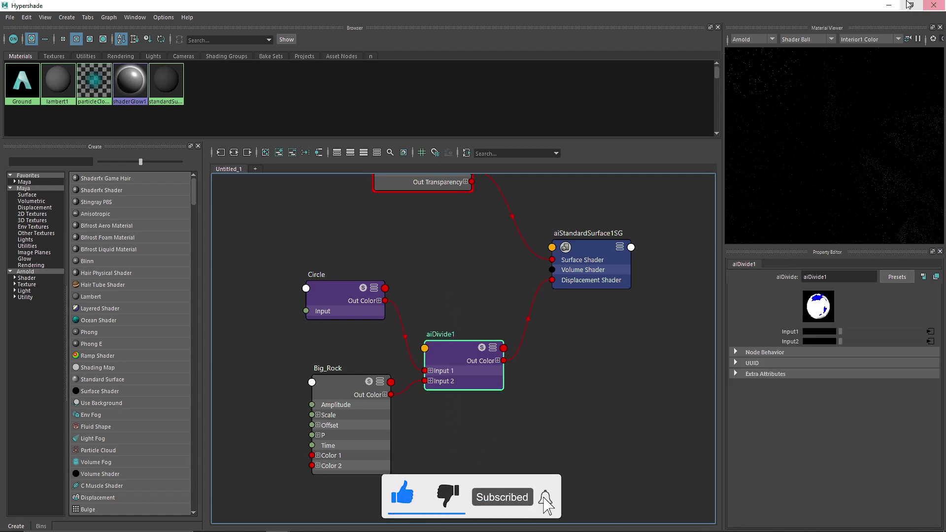
pyautogui.click(889, 5)
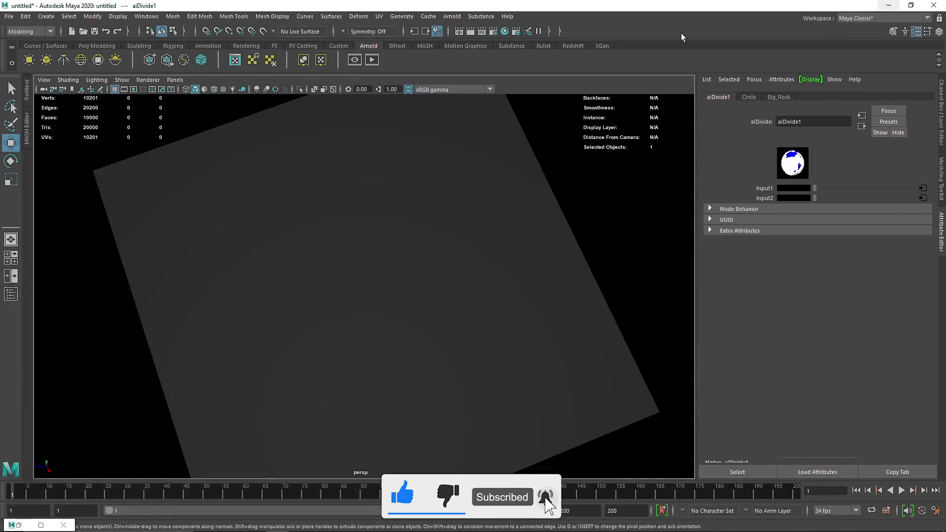
pyautogui.click(41, 525)
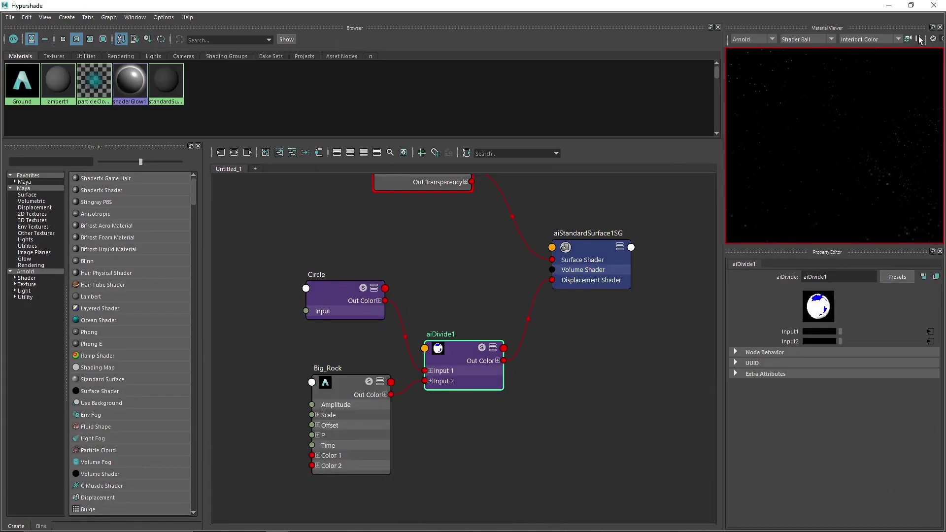
pyautogui.click(463, 374)
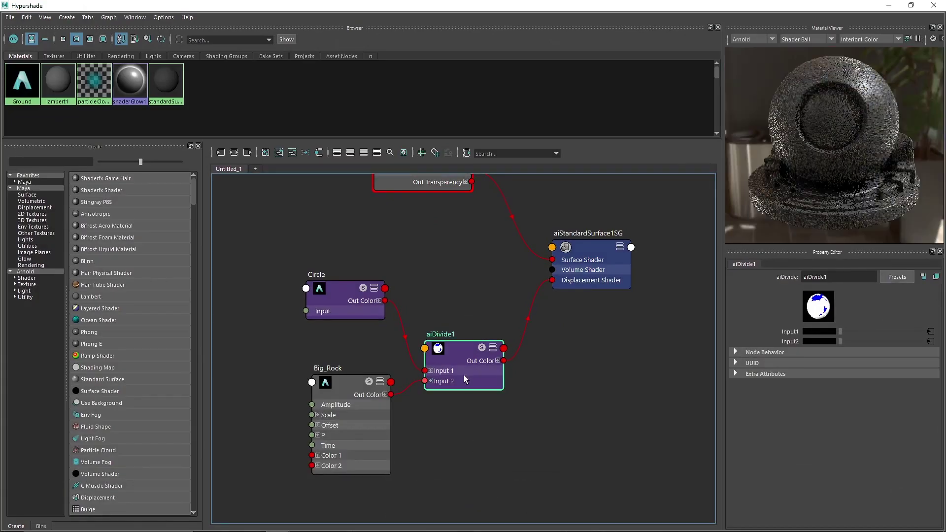
pyautogui.moveTo(533, 292); pyautogui.dragTo(502, 296)
pyautogui.moveTo(477, 291); pyautogui.dragTo(466, 379)
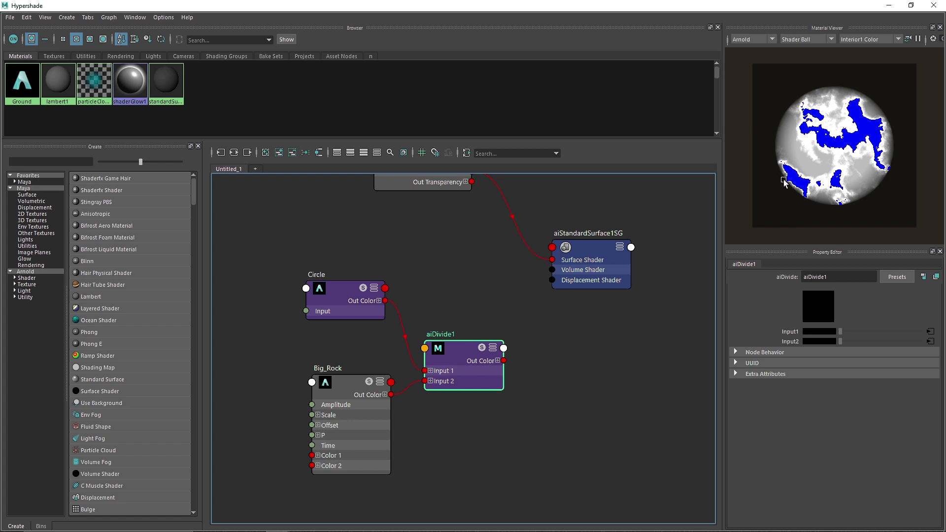
pyautogui.press('Delete')
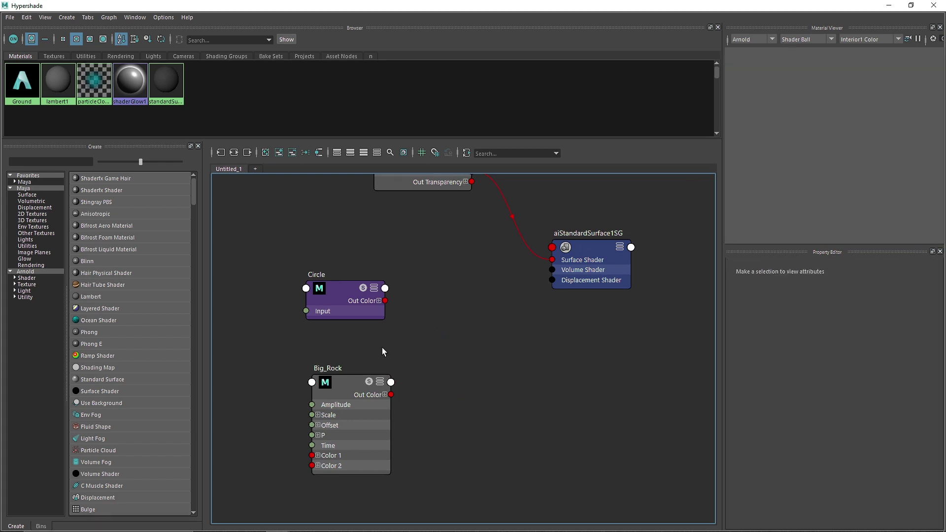
# Create an Arnold aiCellNoise node next to Big_Rock in the shader network
pyautogui.click(25, 271)
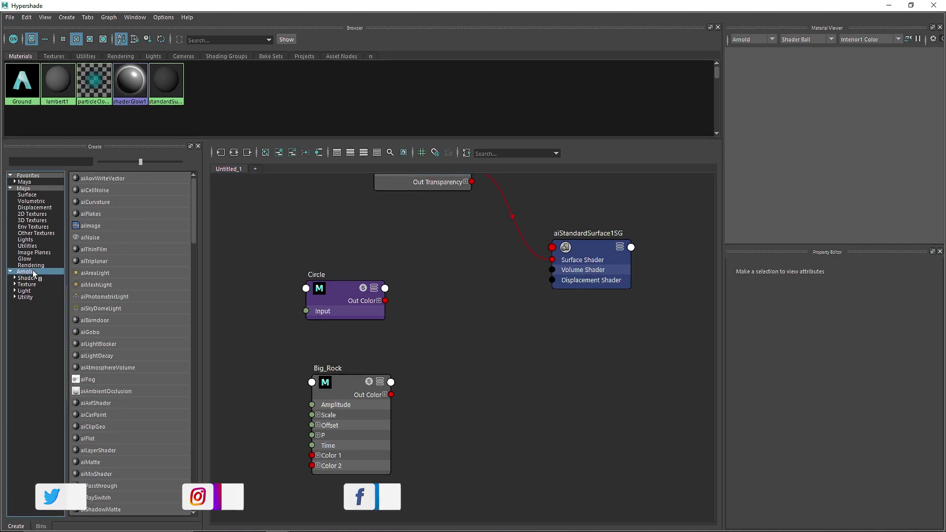
pyautogui.click(95, 191)
pyautogui.click(502, 344)
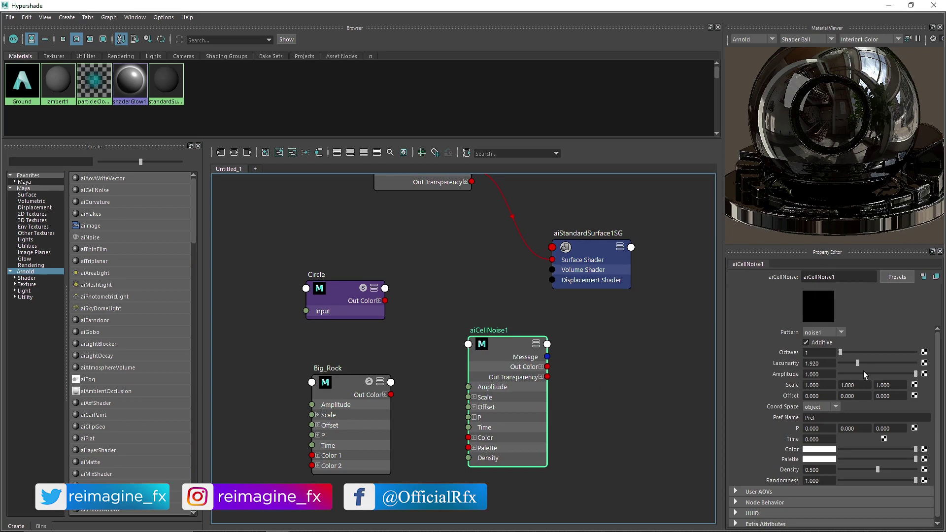
# Set the cell noise's octaves to 8 and its lacunarity to 1.424
pyautogui.click(915, 39)
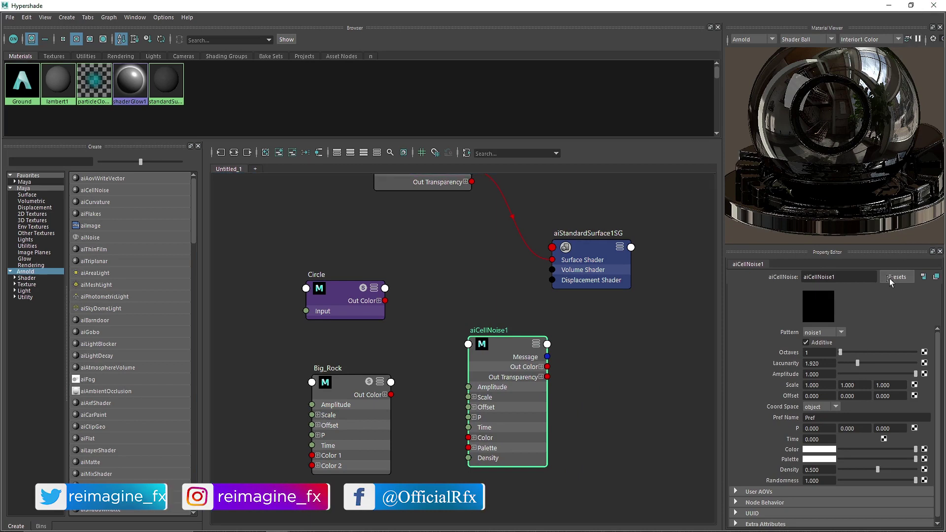
pyautogui.moveTo(841, 352); pyautogui.dragTo(925, 351)
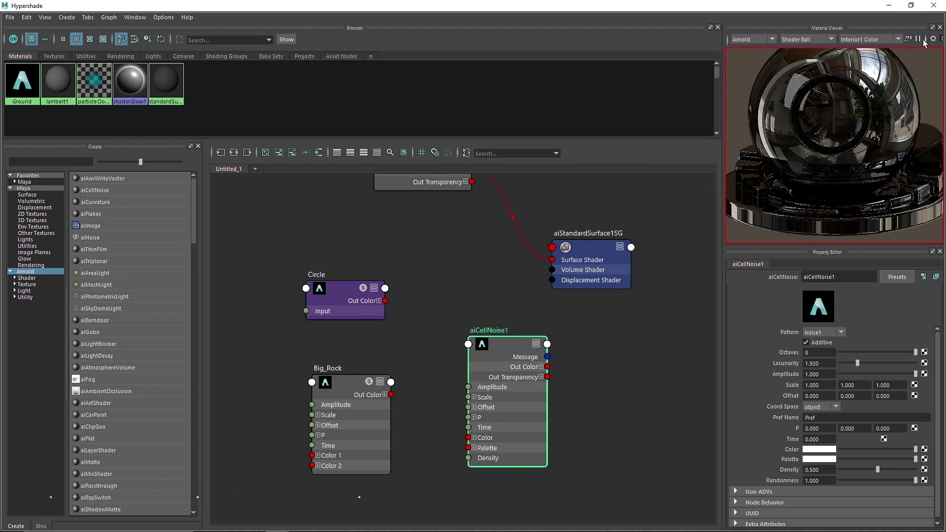
pyautogui.click(918, 39)
pyautogui.click(848, 363)
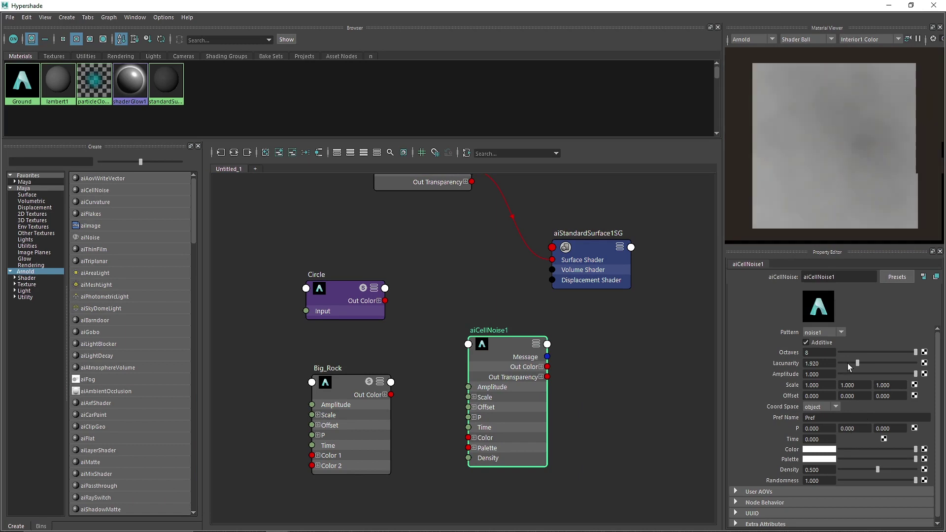
pyautogui.click(819, 374)
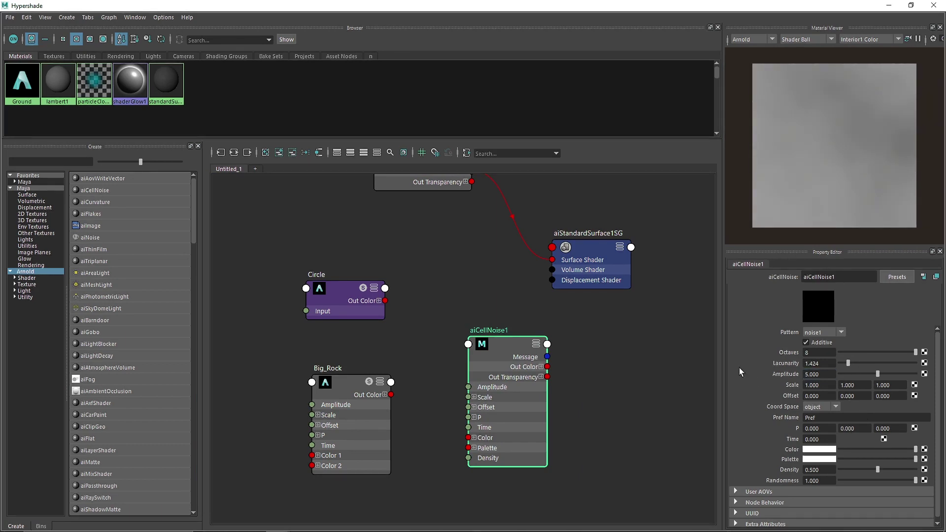
pyautogui.click(806, 386)
pyautogui.click(829, 410)
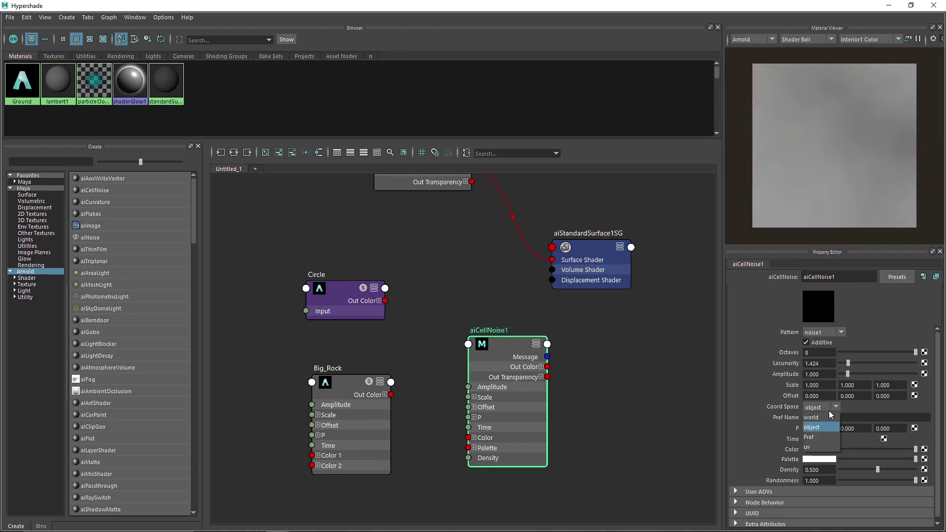
pyautogui.click(825, 409)
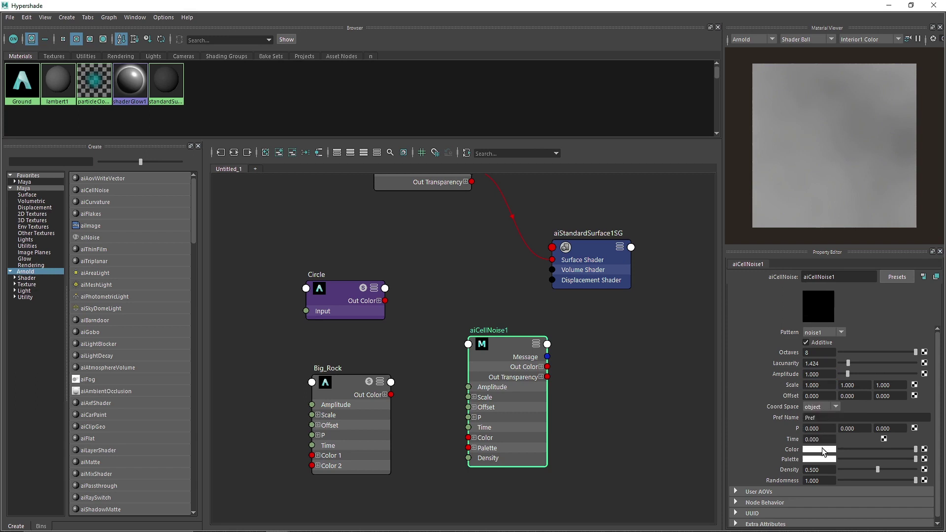
# Set the cell noise's pattern to cell2 and its amplitude to 4.040
pyautogui.click(827, 332)
pyautogui.click(820, 368)
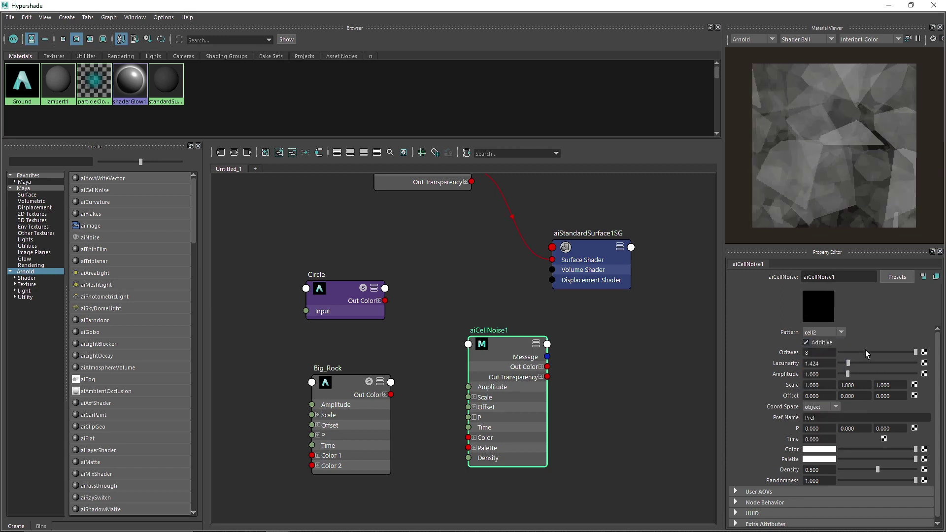
pyautogui.moveTo(852, 373); pyautogui.dragTo(871, 375)
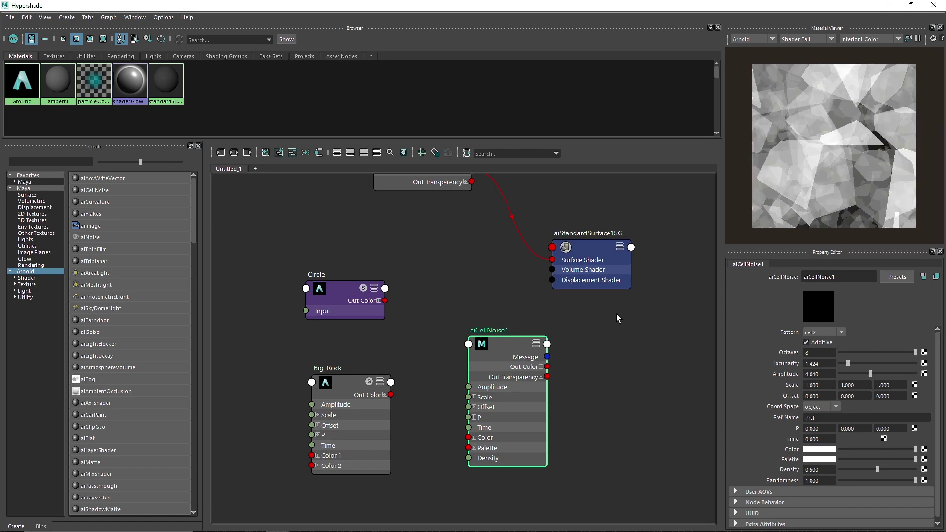
# Close Hypershade, select the ground plane in the viewport and show its shape's subdivision and displacement attributes
pyautogui.click(933, 5)
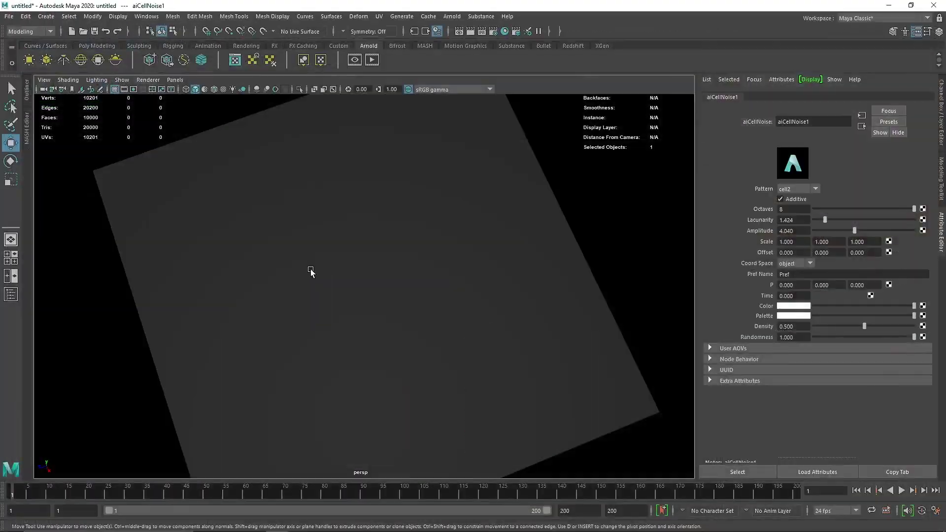
pyautogui.click(312, 268)
pyautogui.keyDown('alt'); pyautogui.moveTo(275, 289); pyautogui.dragTo(340, 252); pyautogui.keyUp('alt')
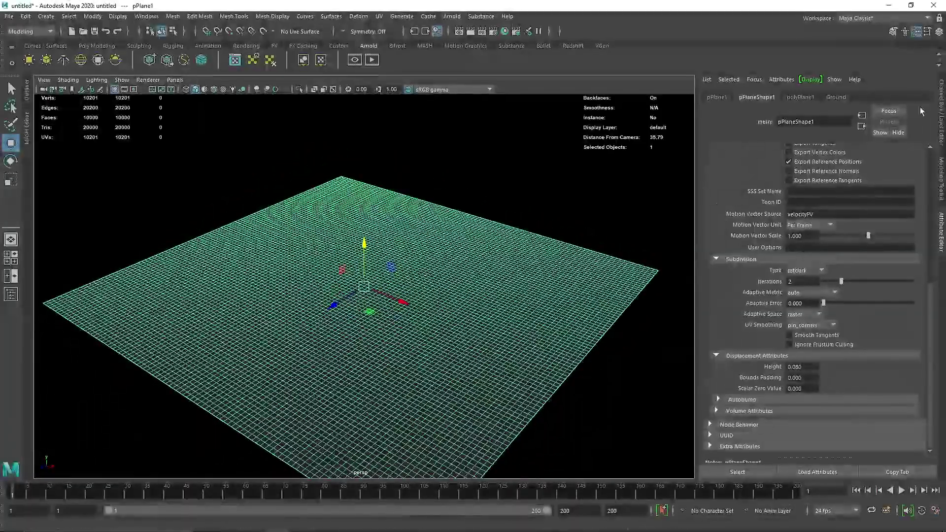
pyautogui.click(940, 106)
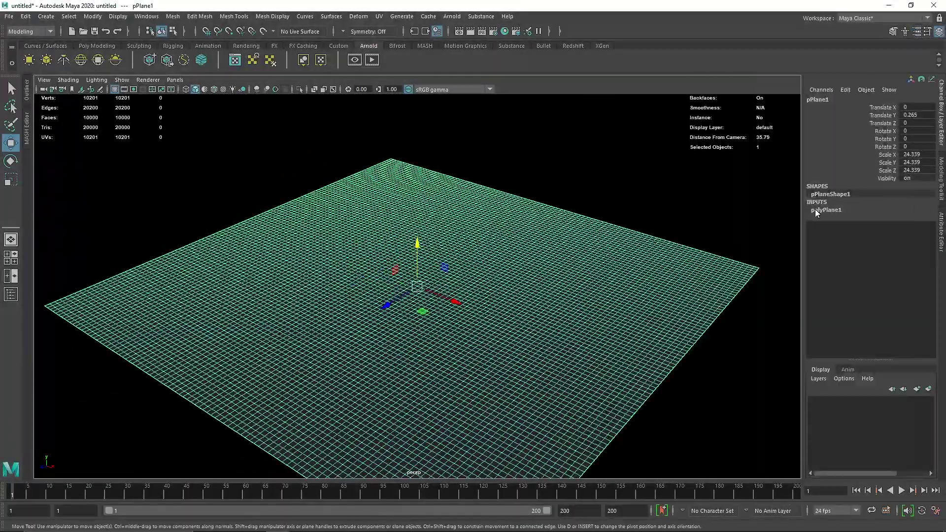
pyautogui.hotkey('ctrl', 'a')
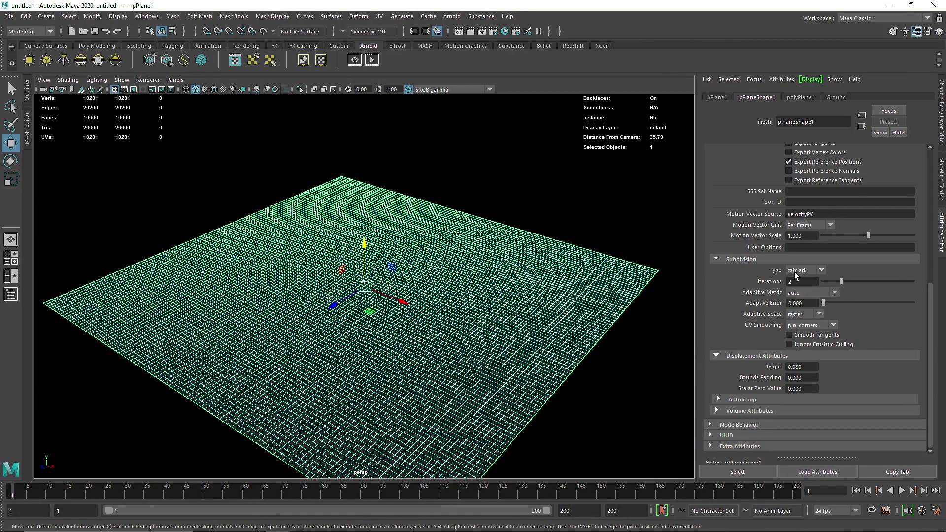